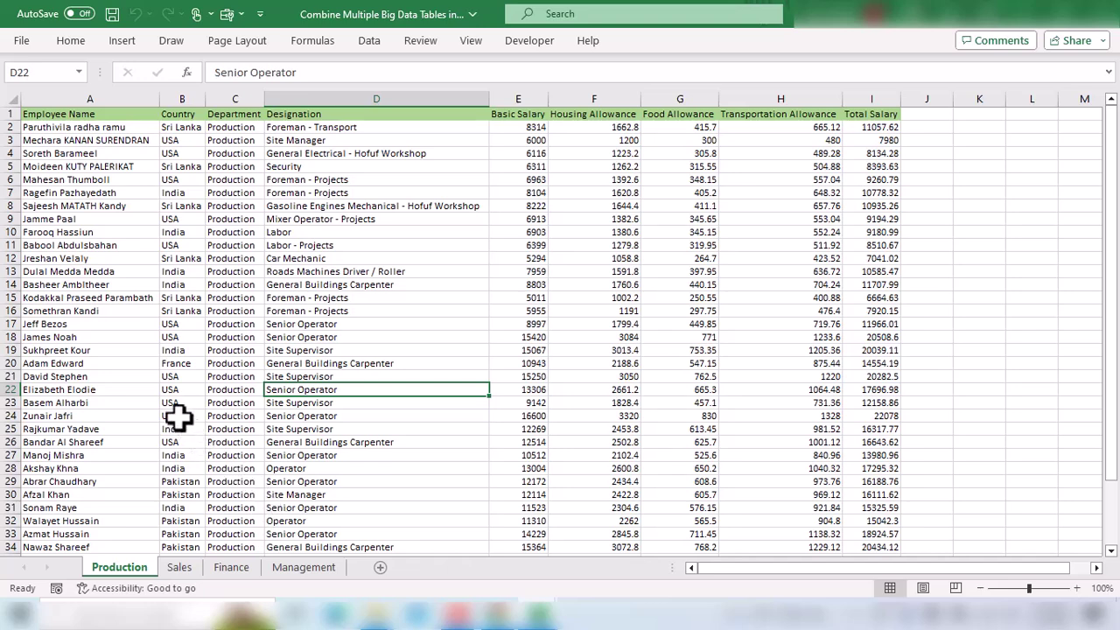
Examine the employee salary tables and their matching column headers on the Production, Sales, Finance and Management sheets
drag(96, 219, 561, 349)
click(177, 567)
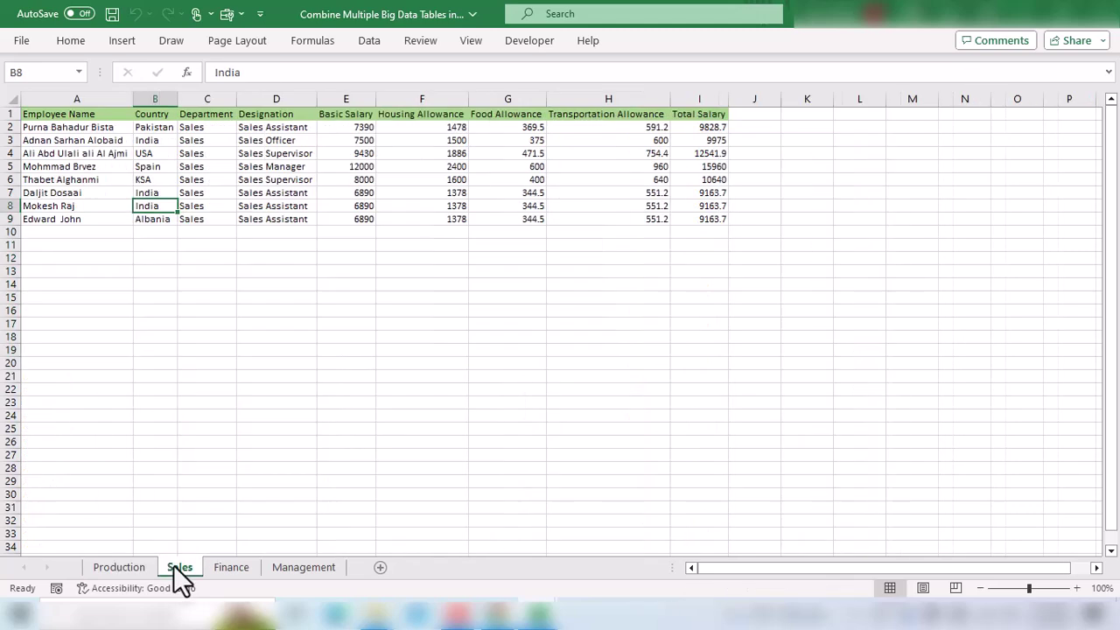
click(230, 567)
click(306, 569)
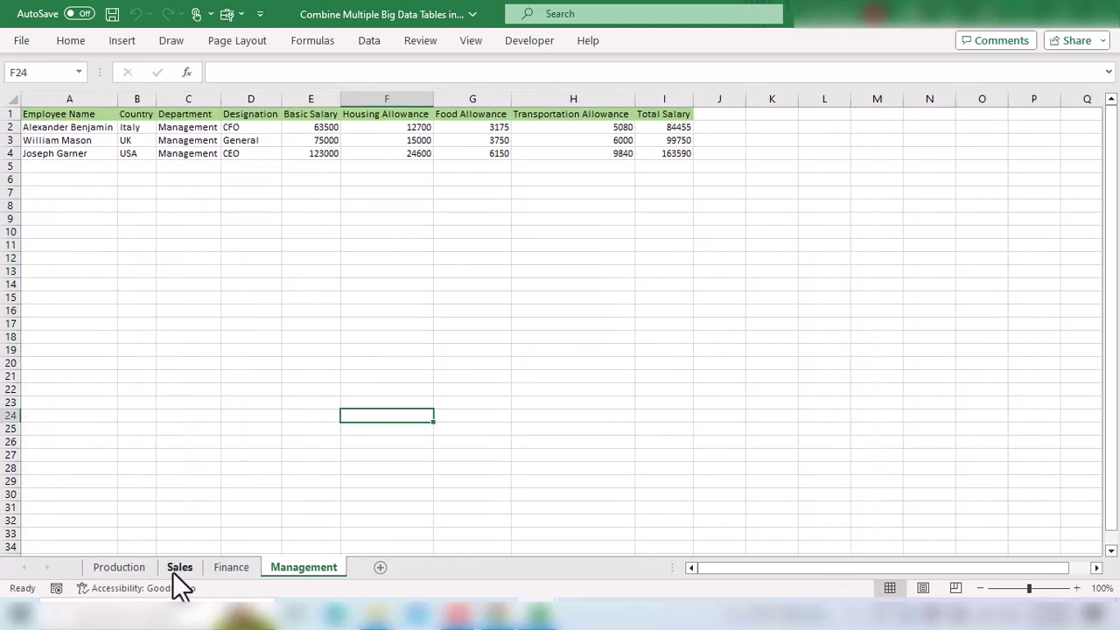
click(129, 561)
click(224, 520)
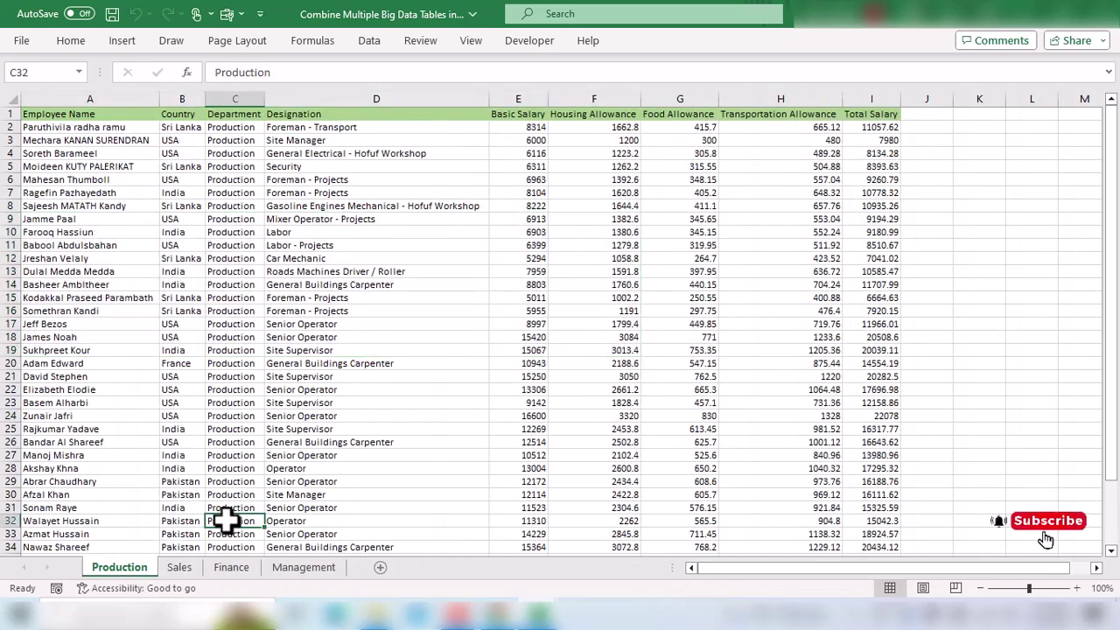
click(179, 567)
click(226, 567)
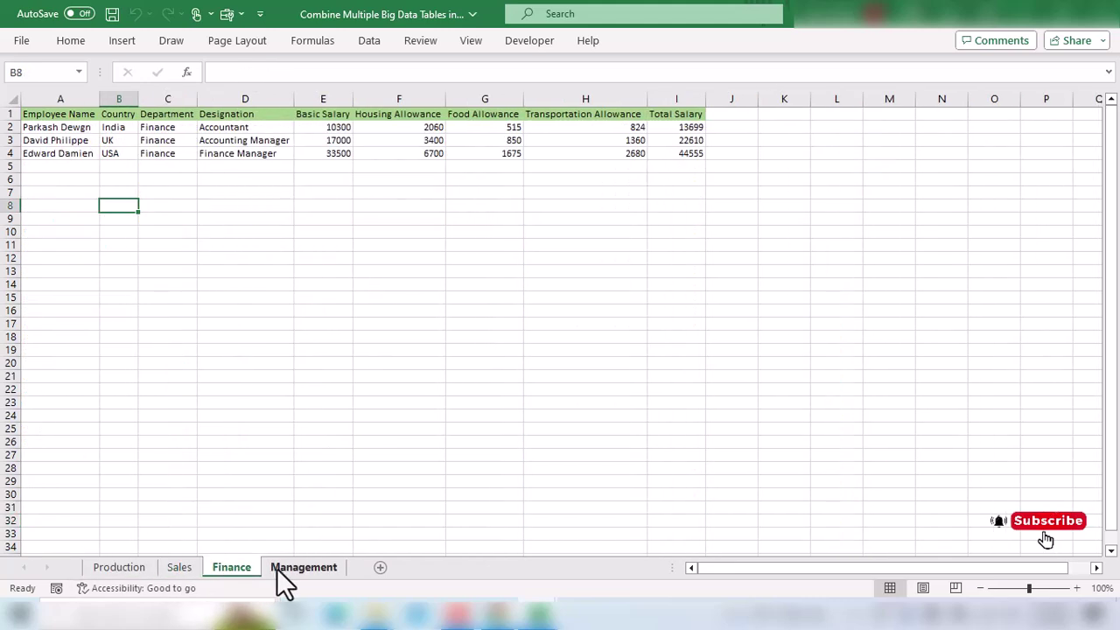
click(281, 569)
click(129, 569)
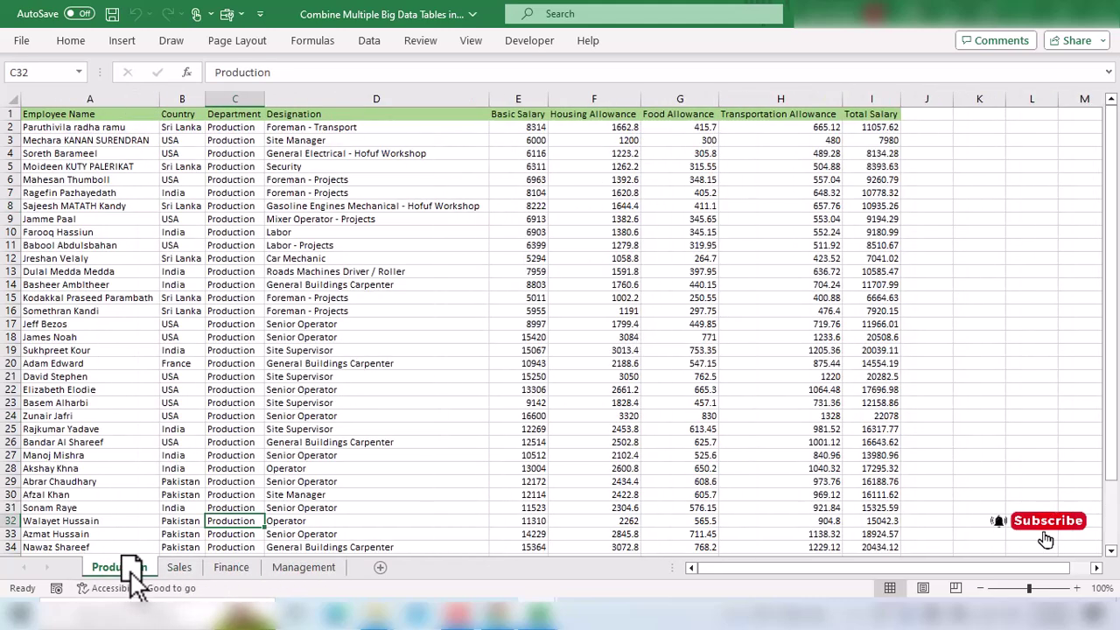
drag(110, 151, 815, 376)
click(827, 428)
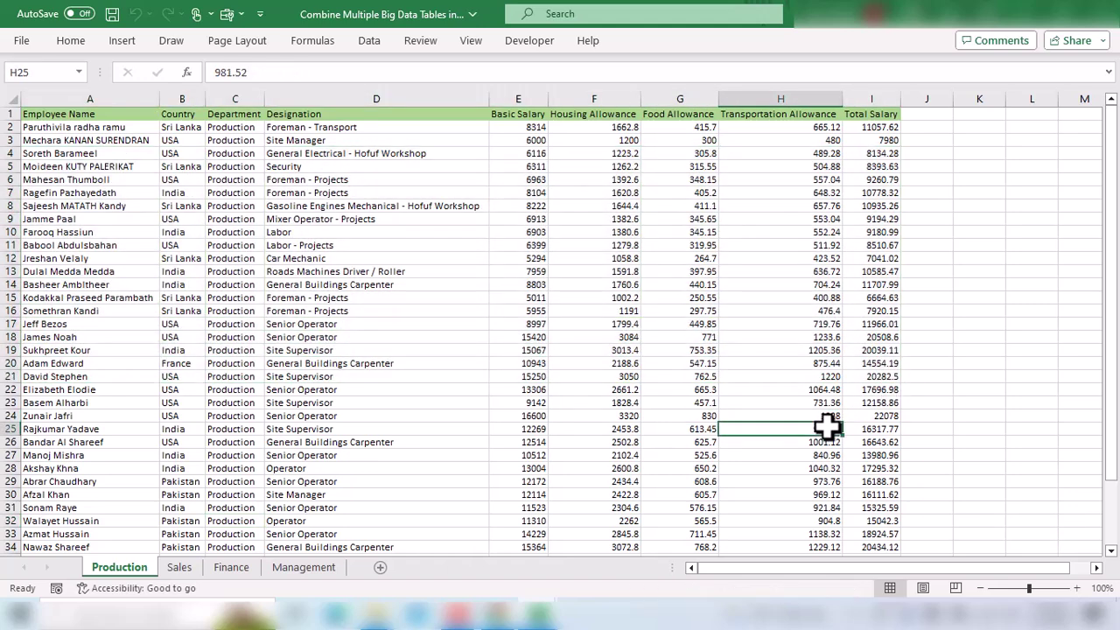
click(175, 568)
click(230, 565)
click(268, 568)
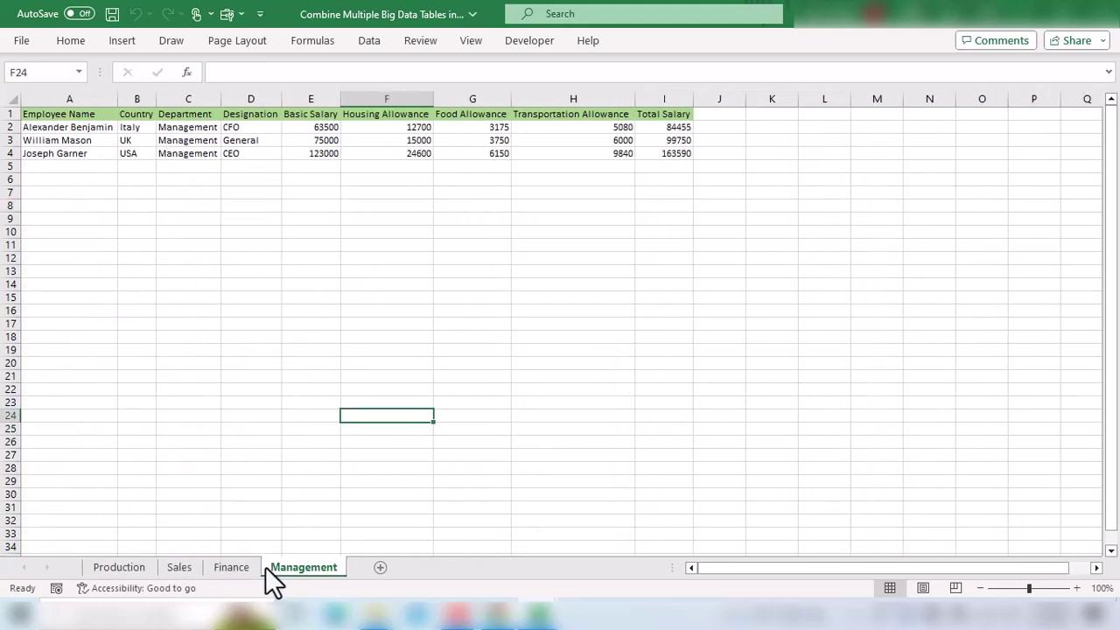
drag(67, 161, 347, 175)
click(348, 176)
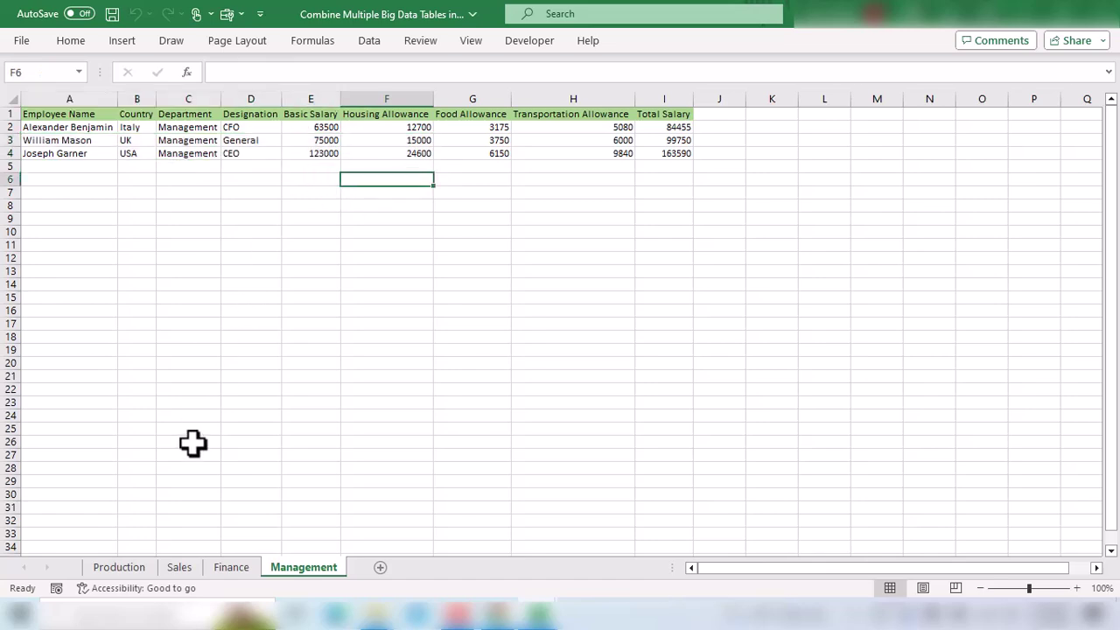
click(119, 565)
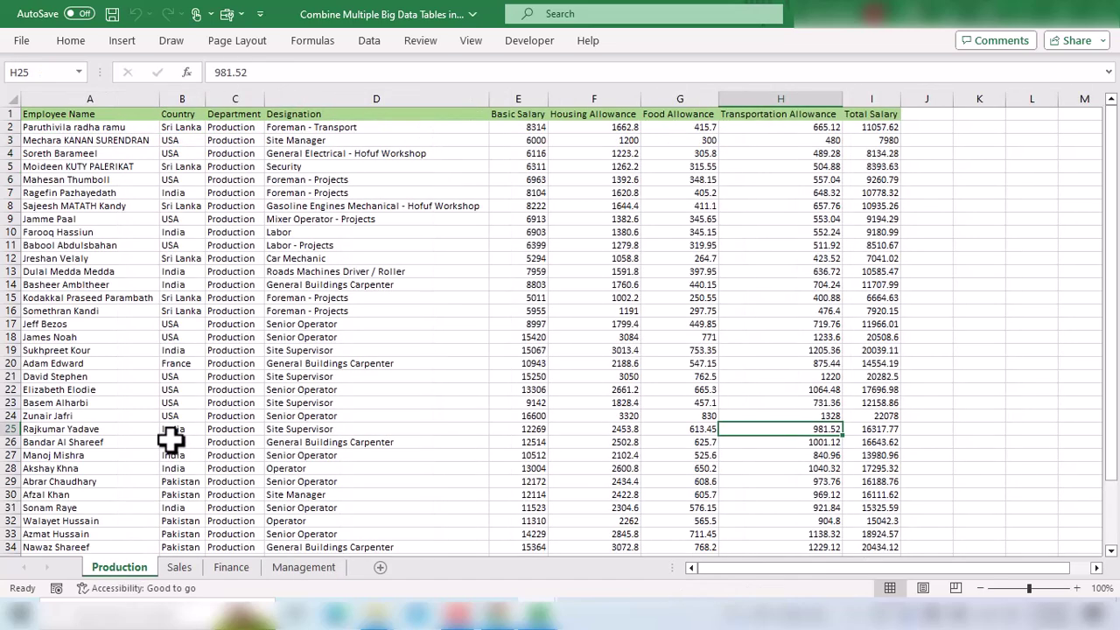
drag(65, 246, 315, 337)
click(331, 376)
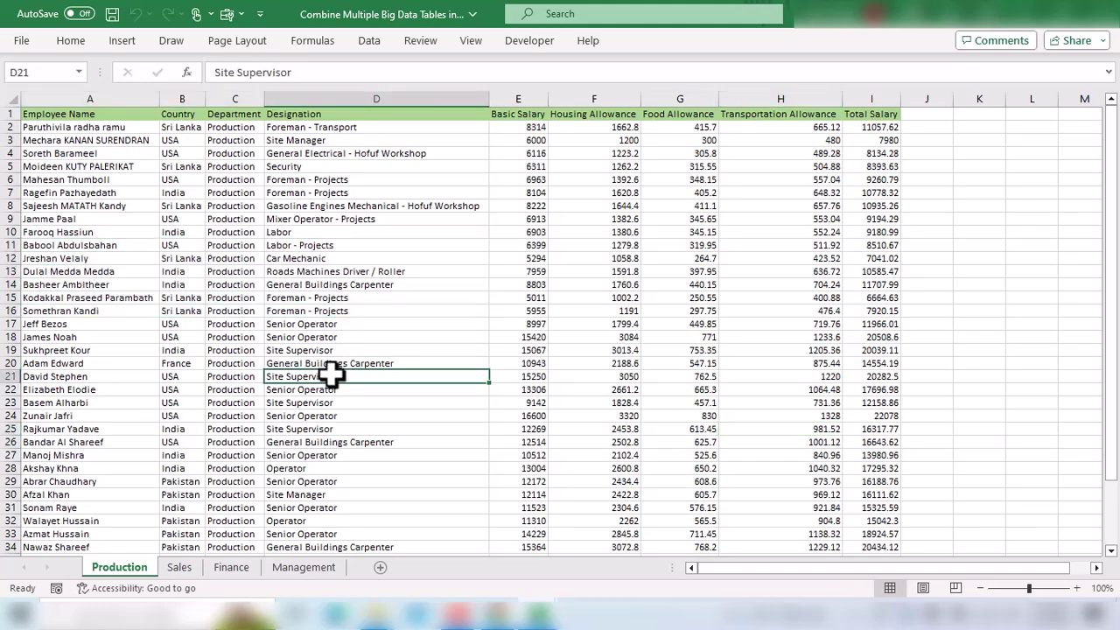
Add a new blank worksheet after the Management sheet for the combined table
click(300, 565)
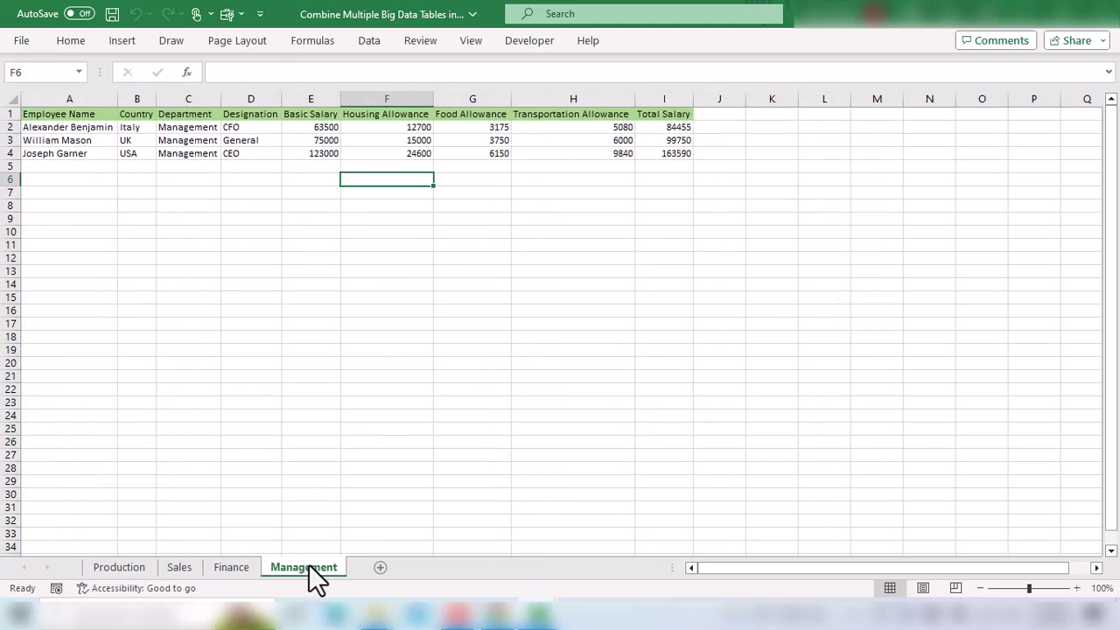
click(379, 567)
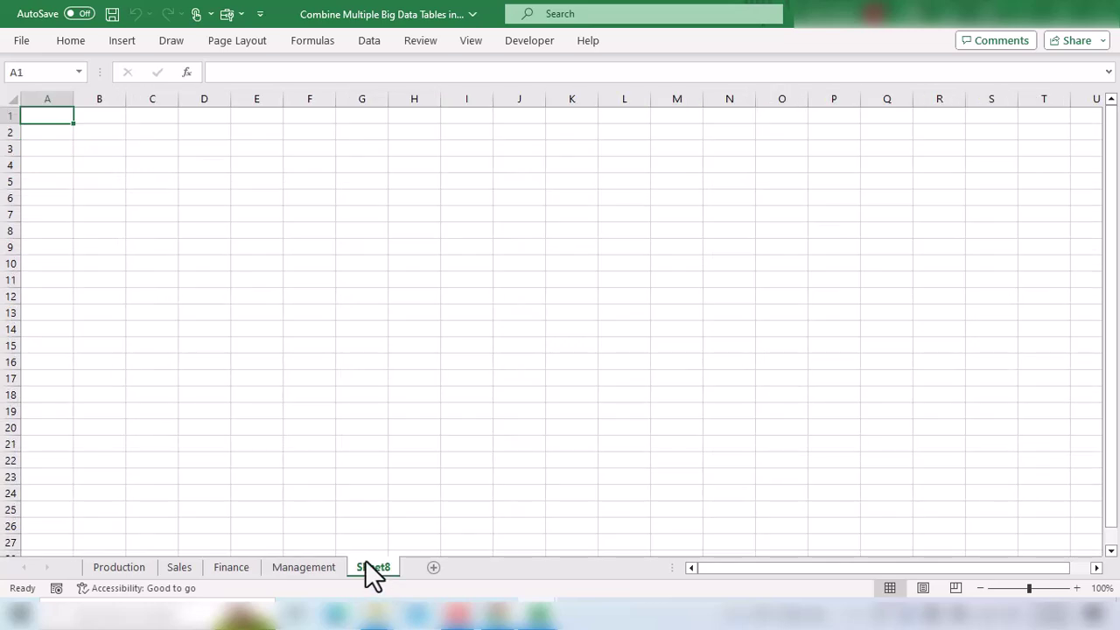
drag(65, 117, 465, 120)
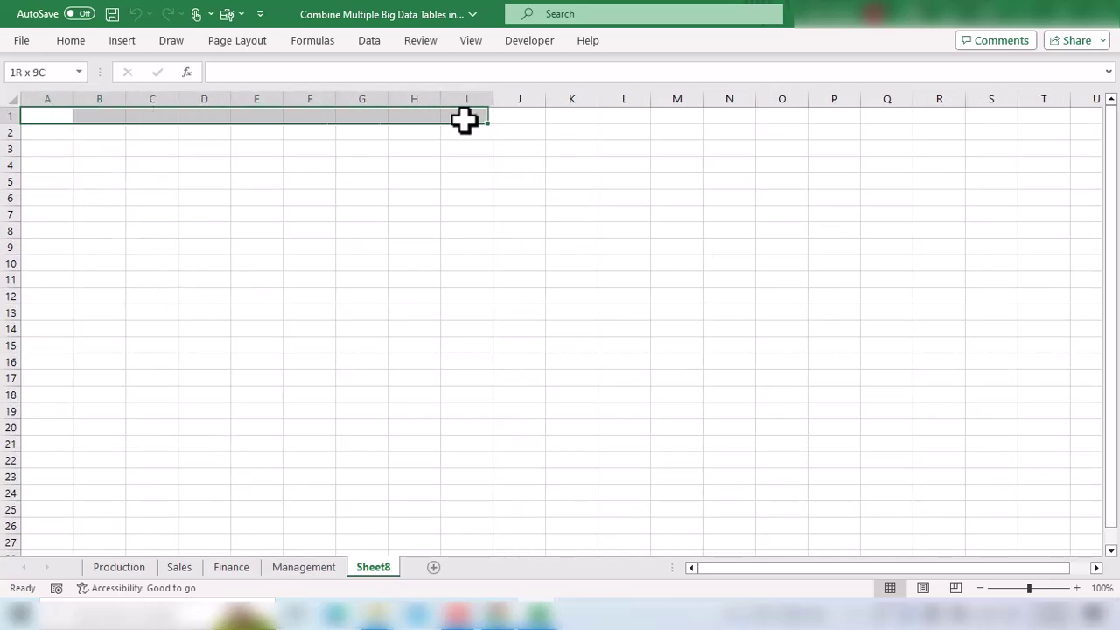
Copy the header row A1:I1, from Employee Name to Total Salary, on the Production sheet
click(284, 567)
click(229, 567)
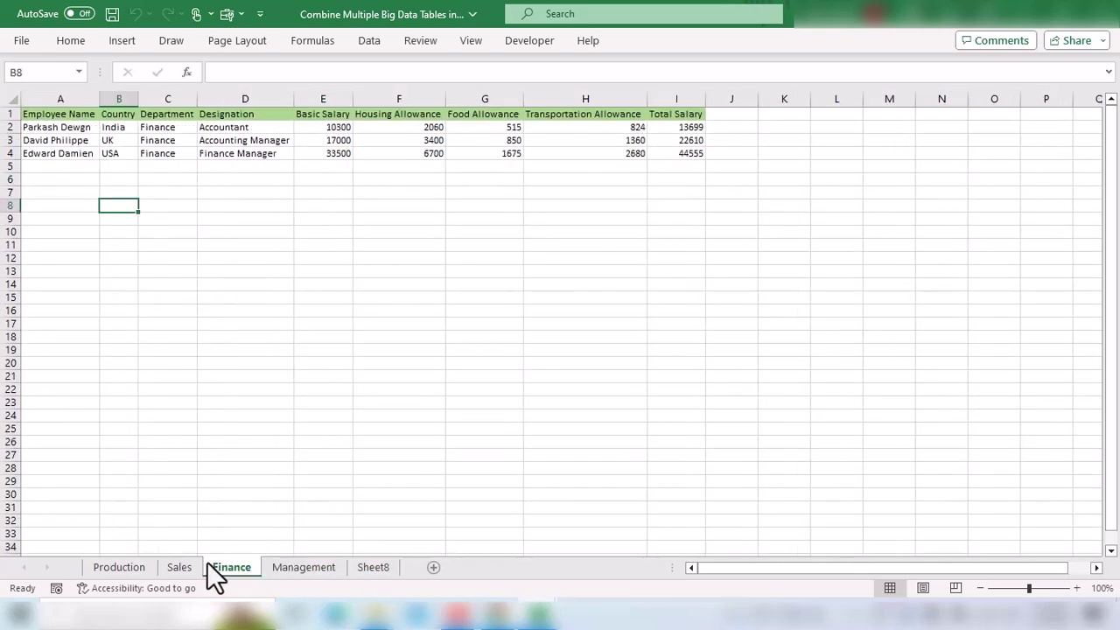
click(180, 567)
click(118, 567)
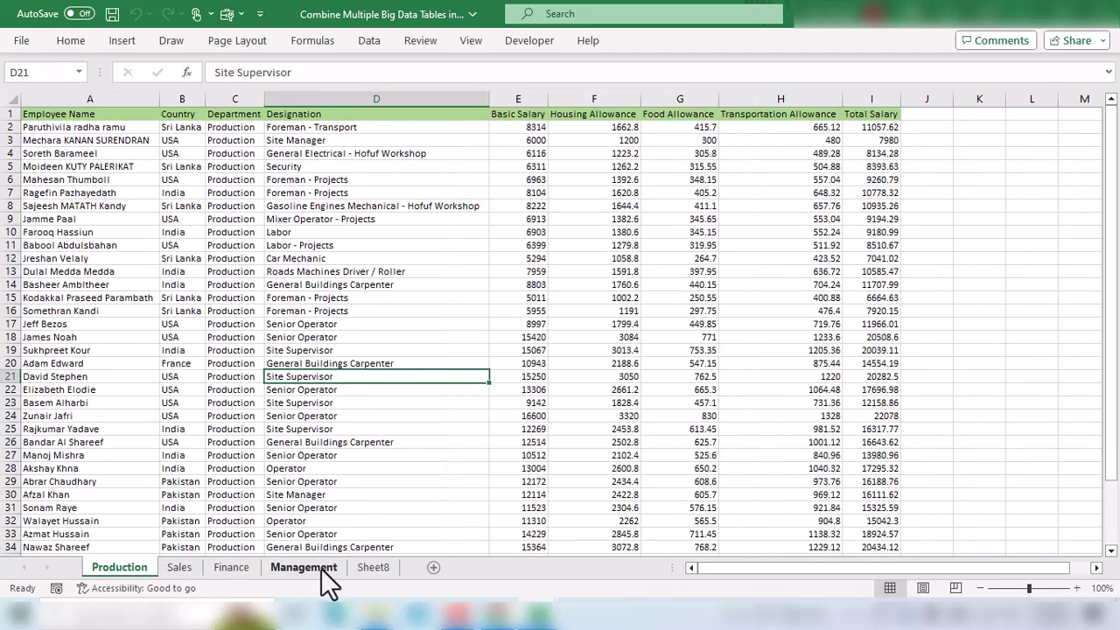
drag(31, 114, 844, 116)
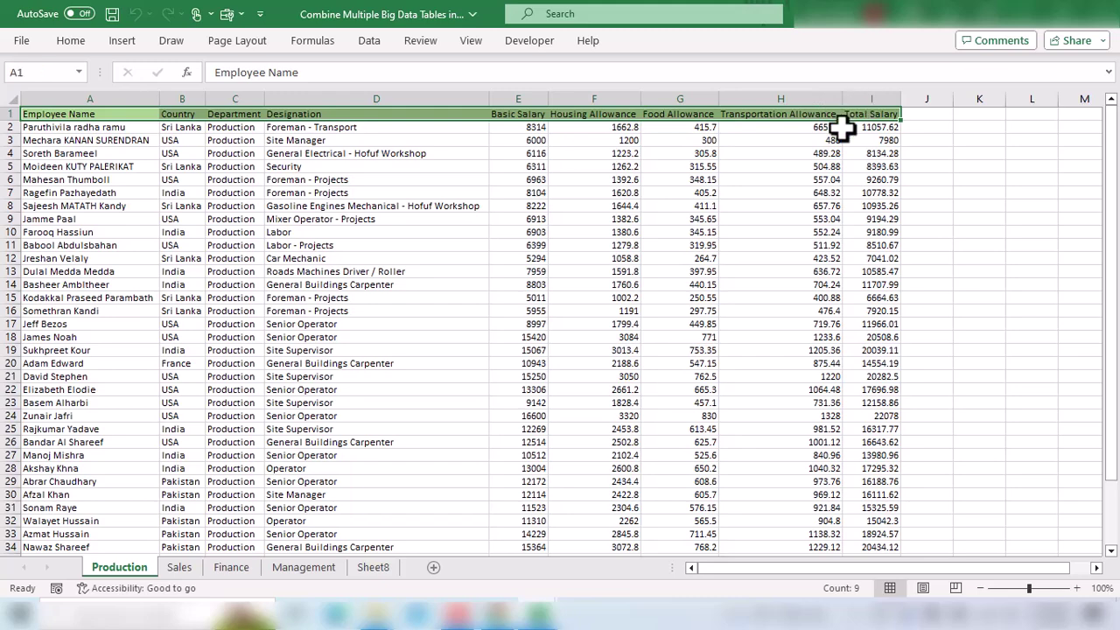
key(ctrl+c)
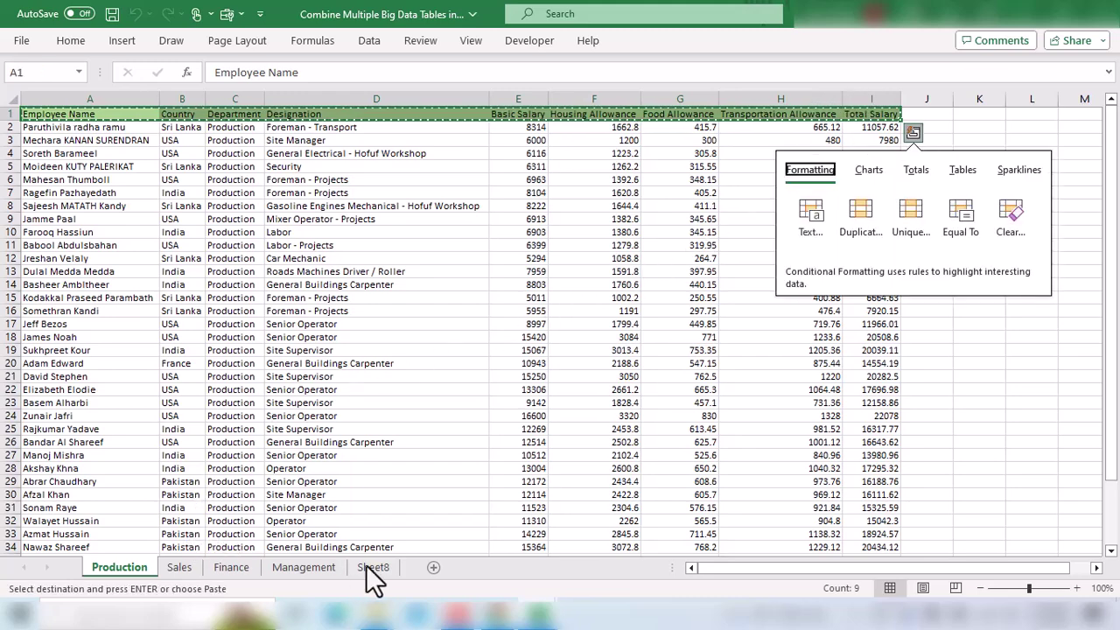
Paste the copied headers at cell A1 of Sheet8 and autofit all column widths
click(374, 567)
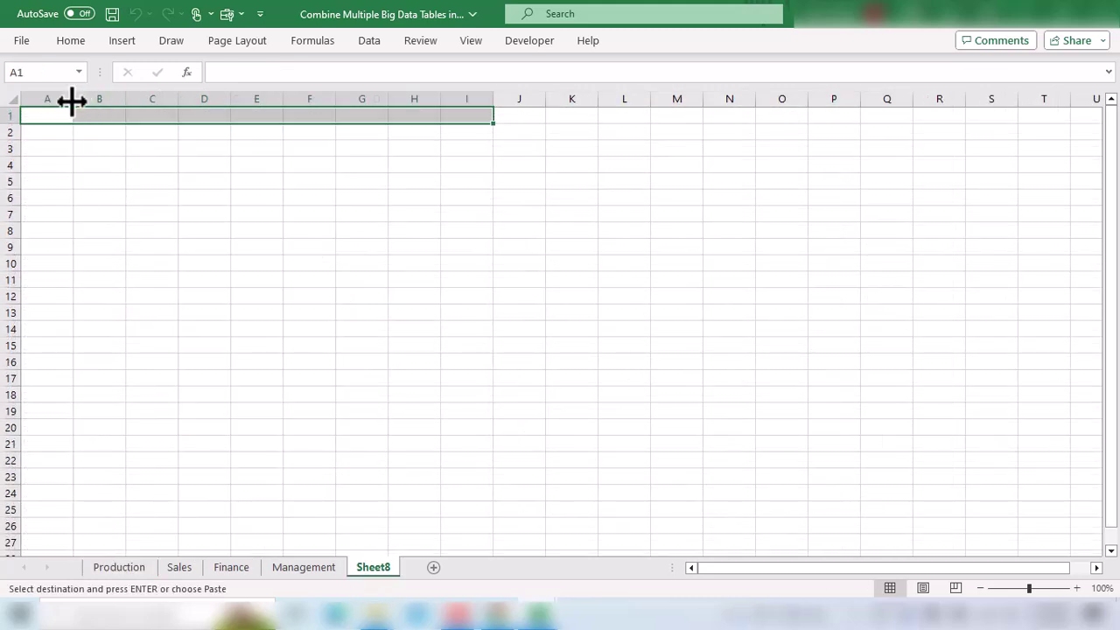
click(47, 114)
key(ctrl+v)
key(ctrl)
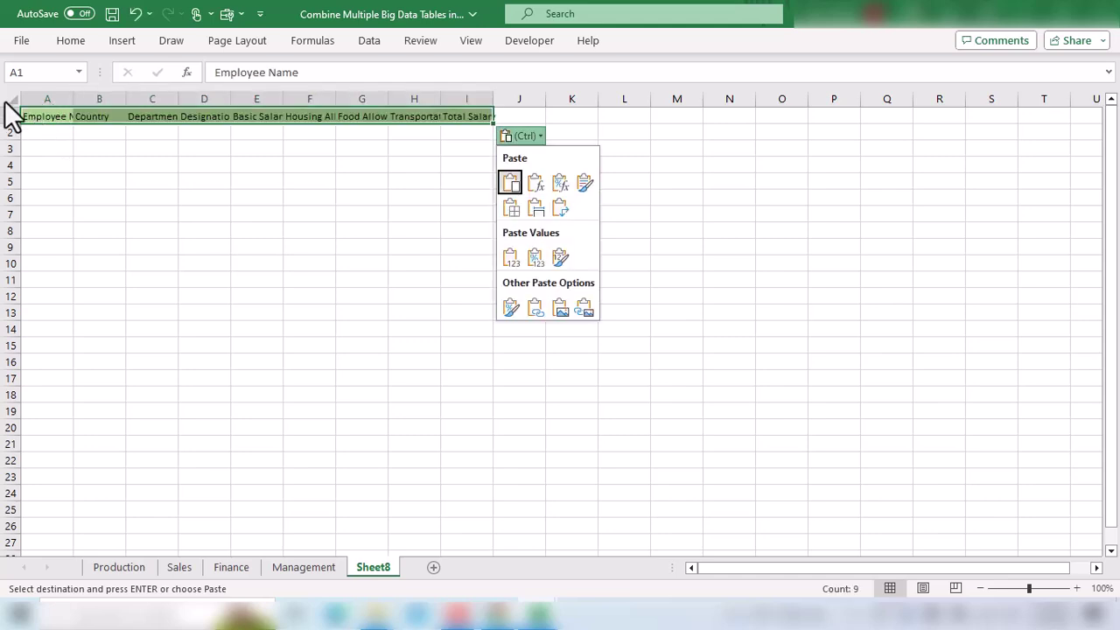
key(Escape)
click(9, 97)
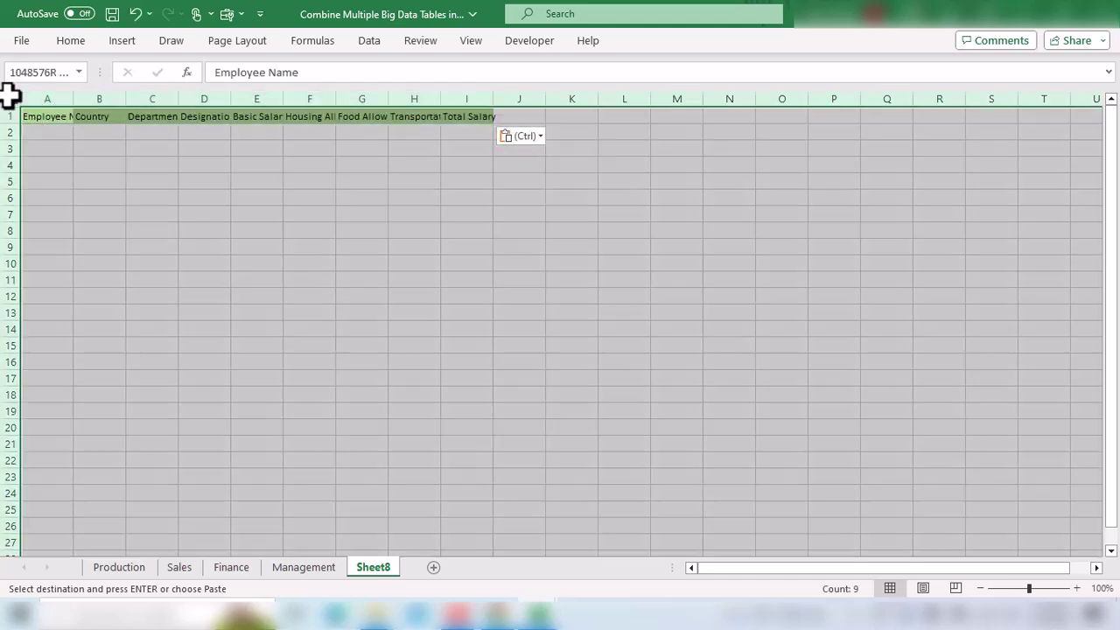
double_click(76, 98)
Start a VSTACK formula in cell A2 of Sheet8 with Management!A2:I4 as the first array
click(70, 134)
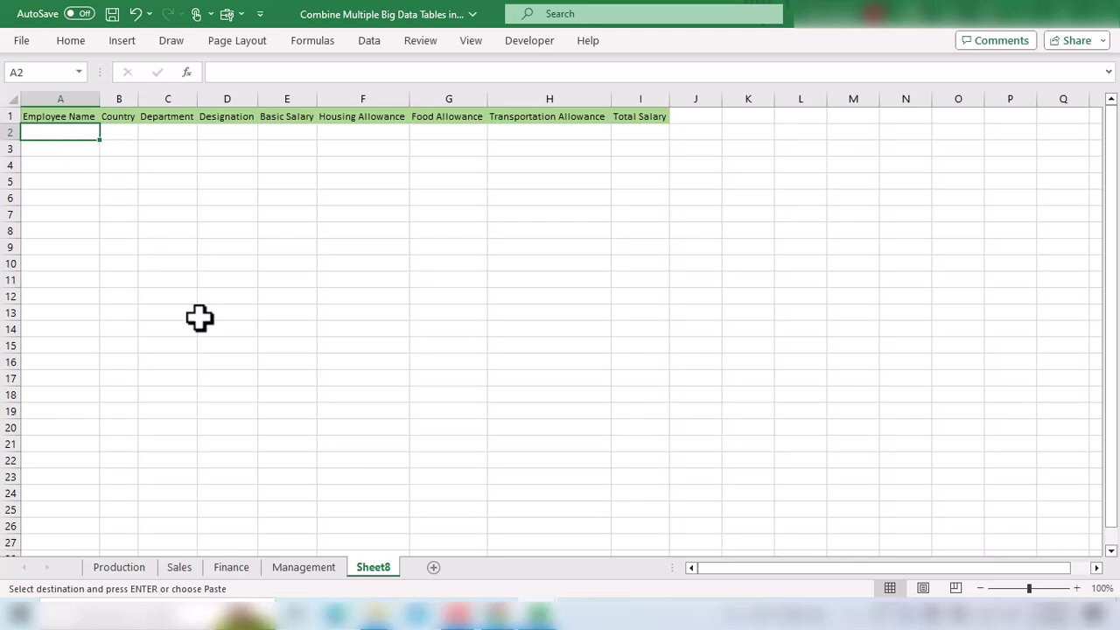
text(=VST)
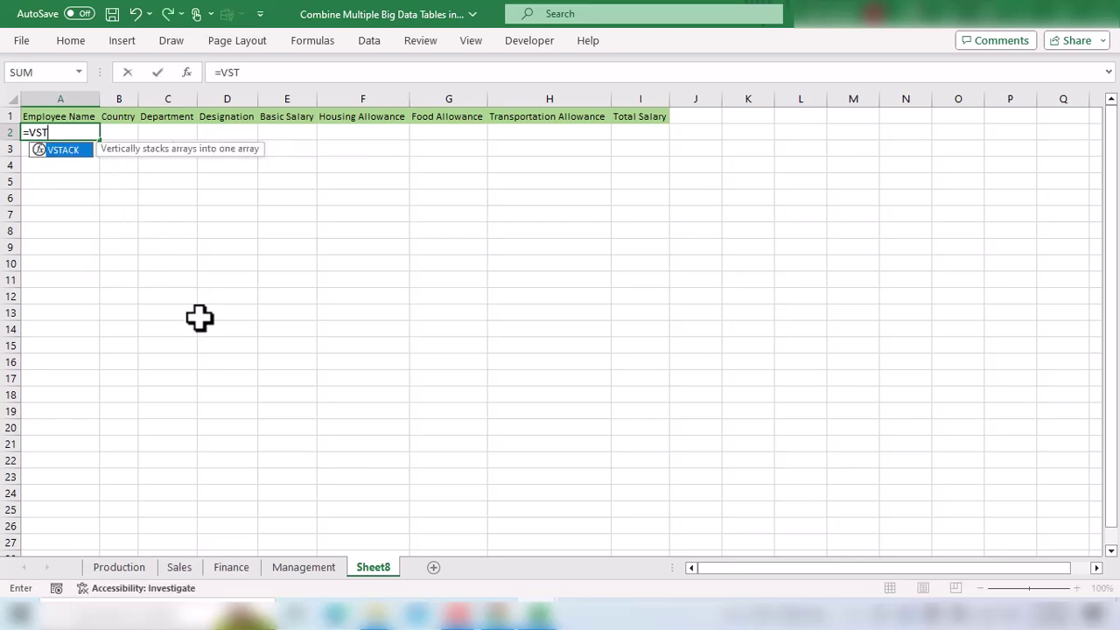
text(ACK()
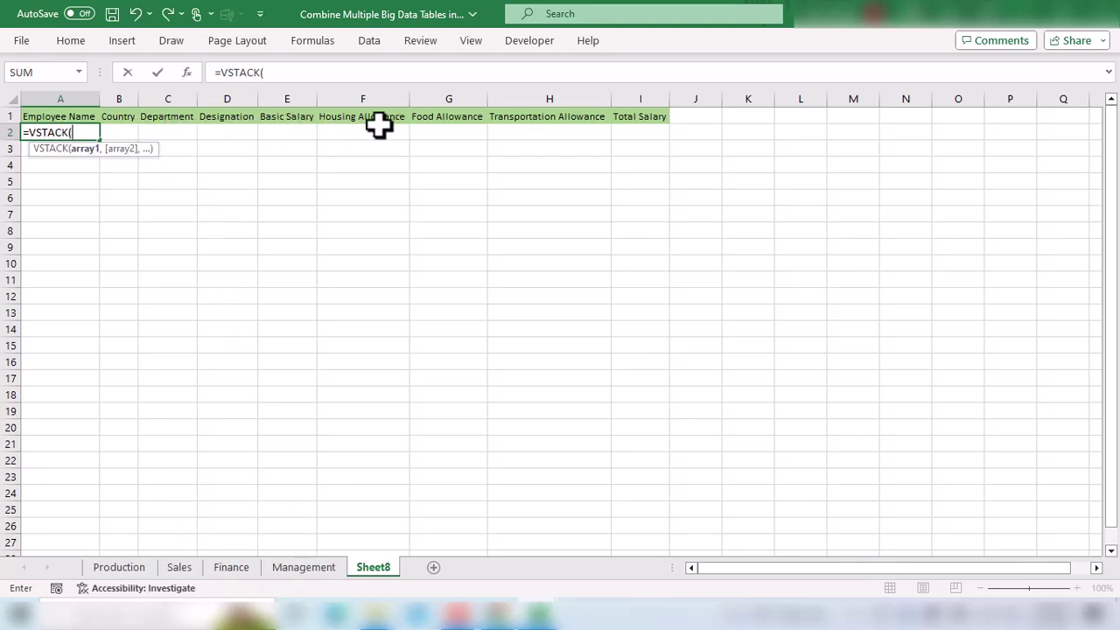
click(301, 567)
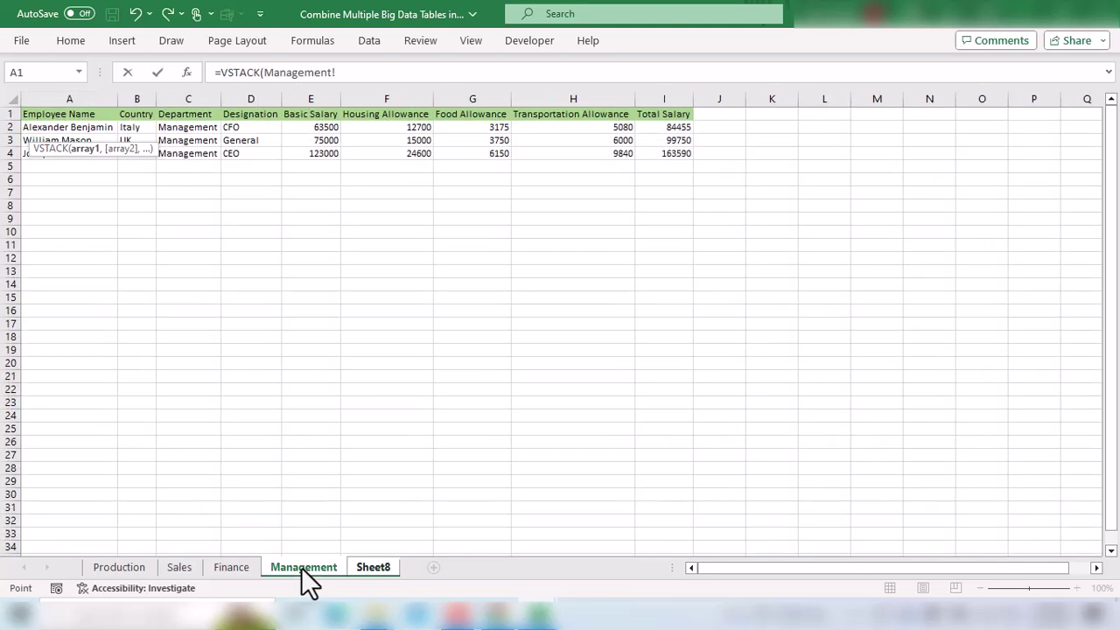
drag(31, 127, 630, 147)
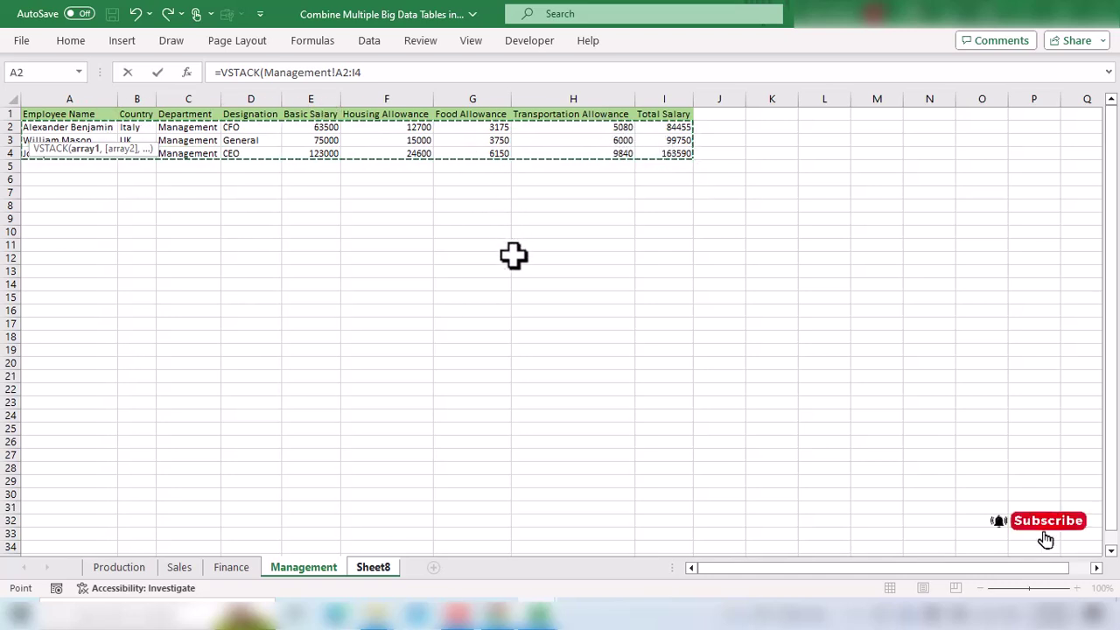
text(,)
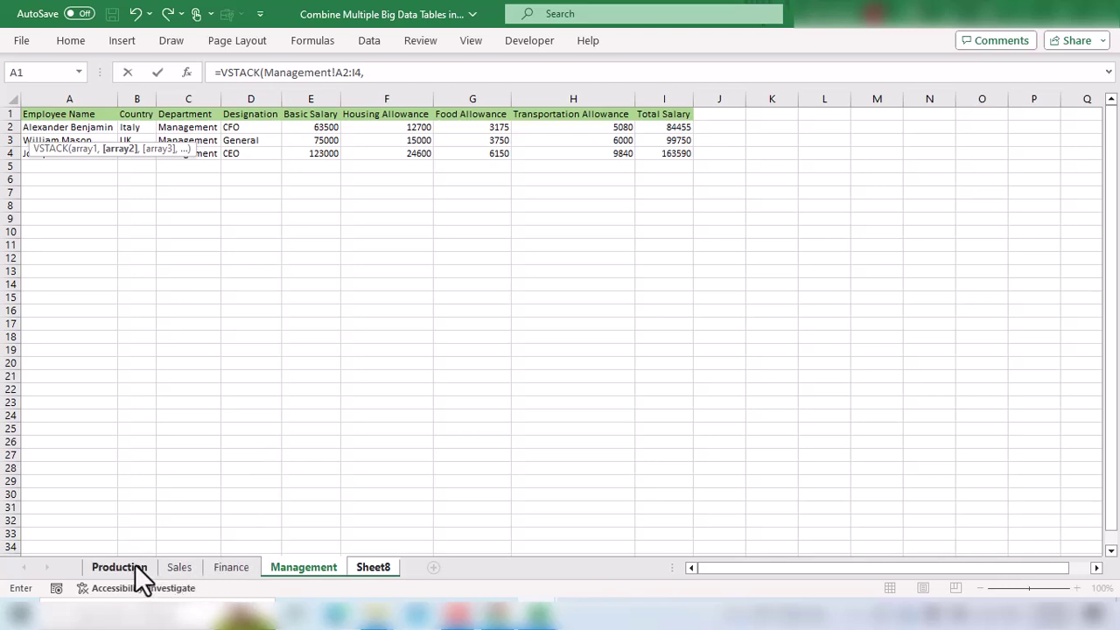
Add Finance!A2:I4 and Sales!A2:I9 as the second and third arrays of the VSTACK formula
click(231, 570)
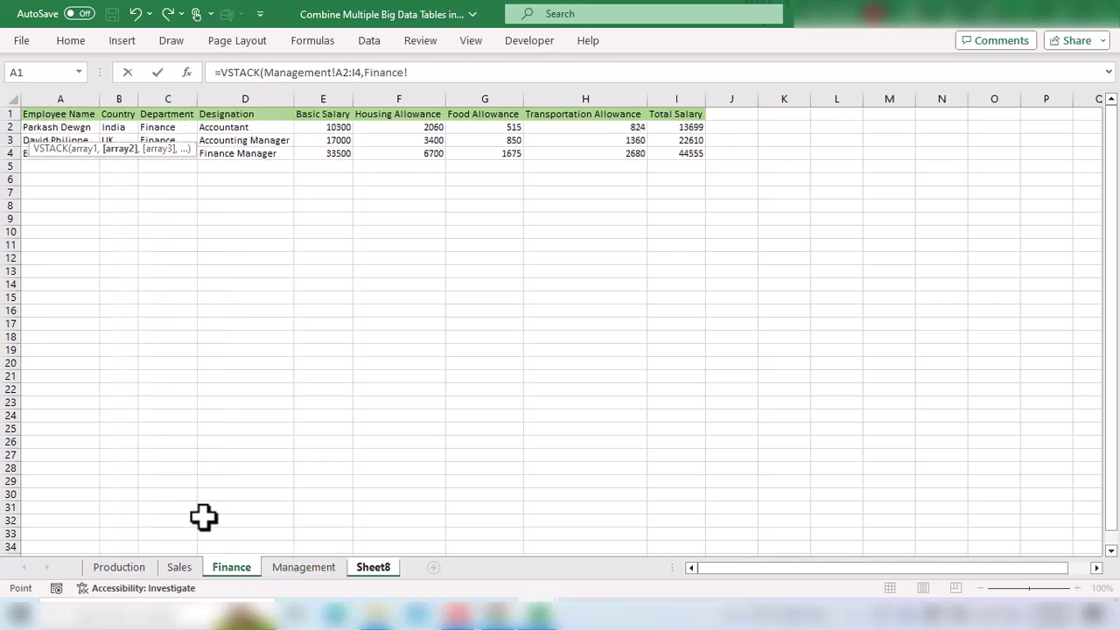
drag(26, 124, 663, 154)
text(,)
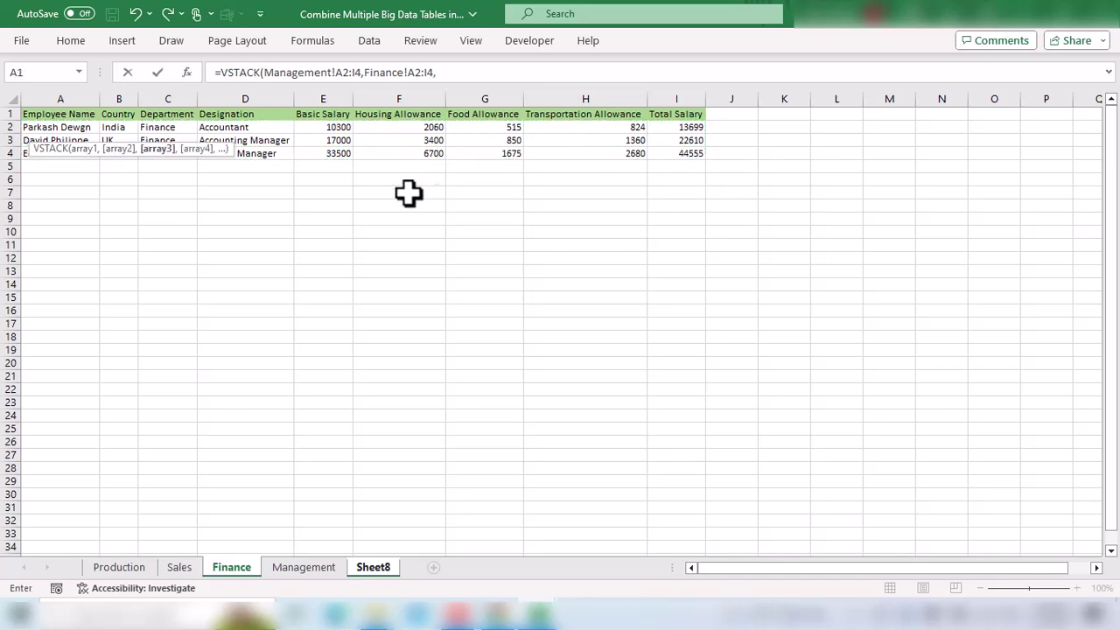
click(181, 571)
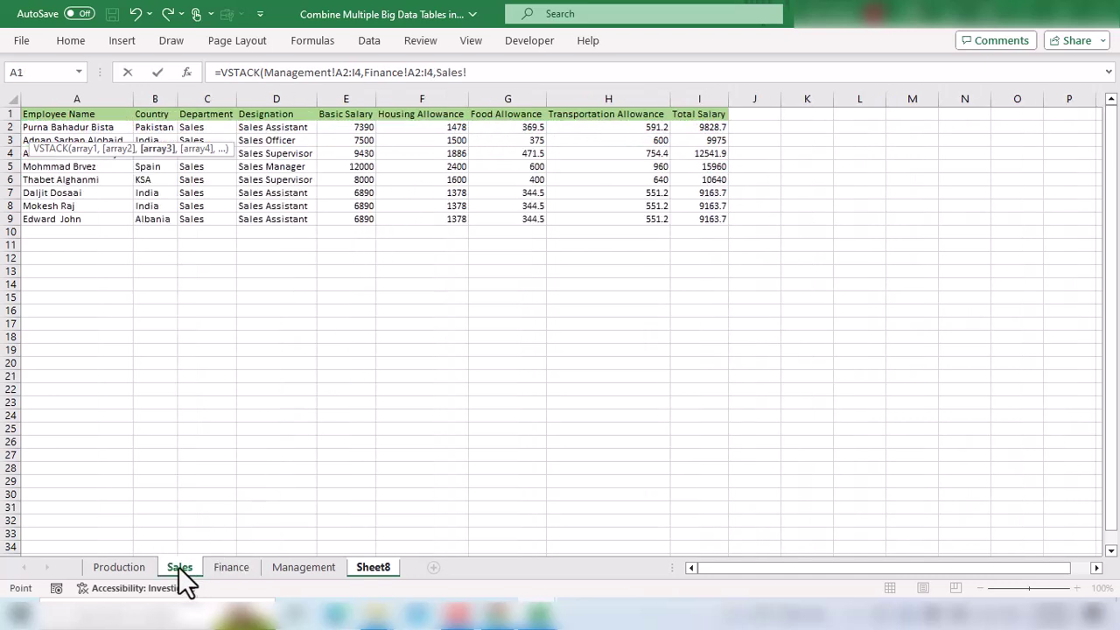
drag(30, 124, 705, 219)
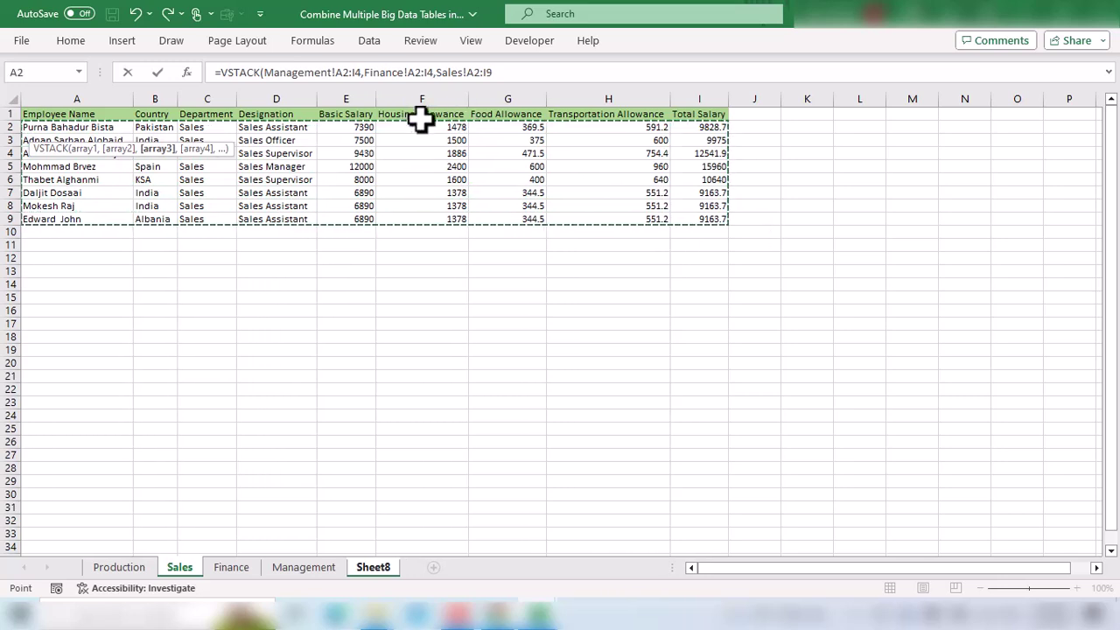
text(,)
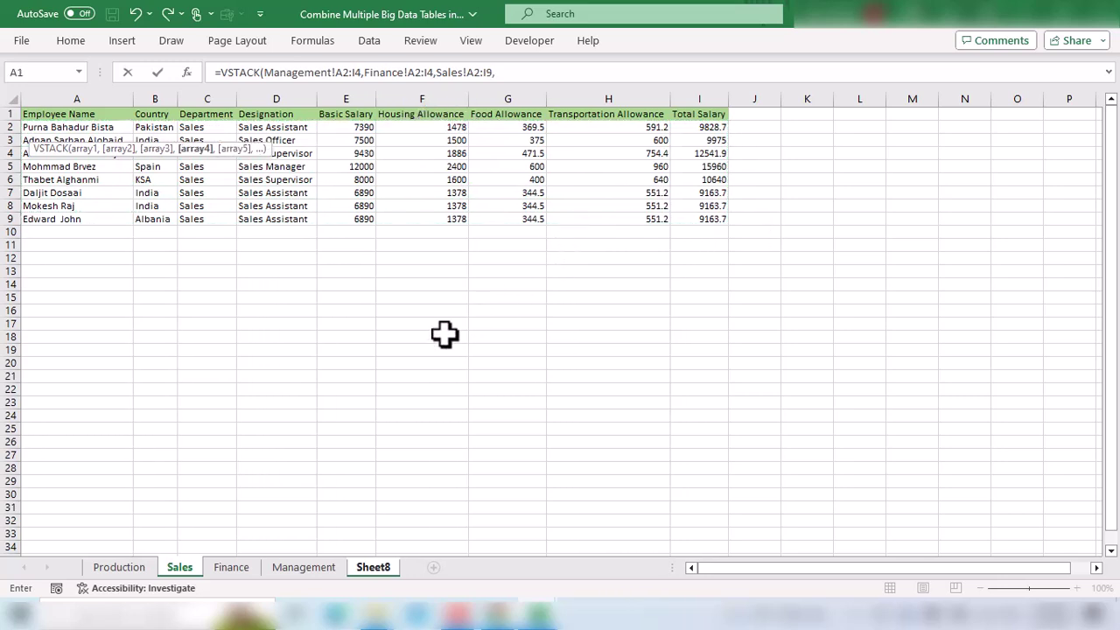
Complete the VSTACK formula with Production!A2:I40 as the last array and autofit all columns of Sheet8
click(124, 569)
drag(35, 127, 878, 534)
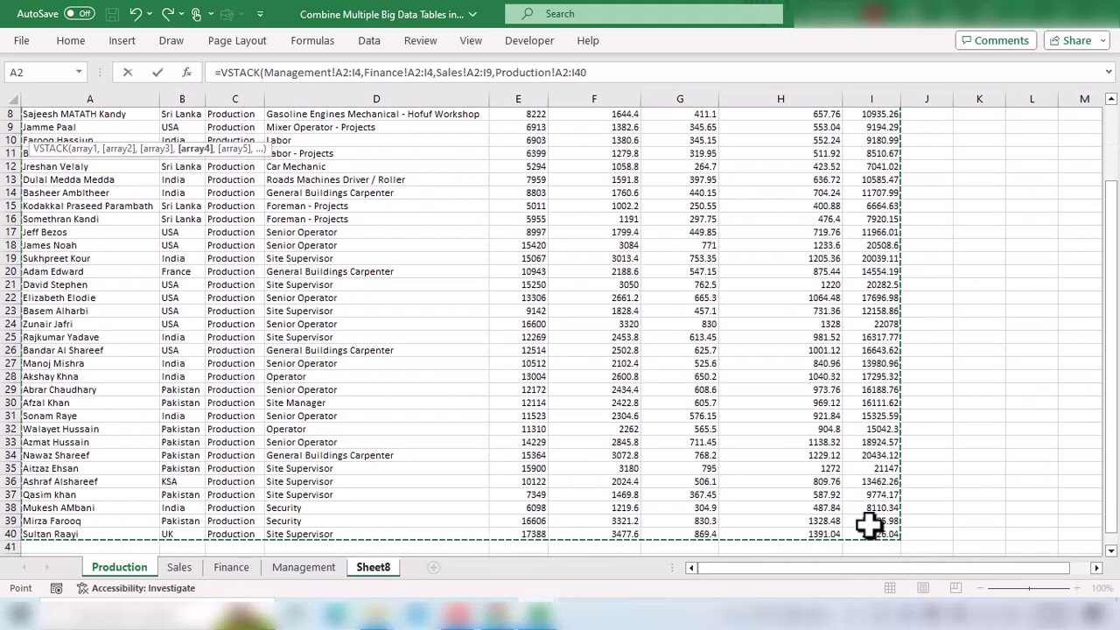
text())
key(Return)
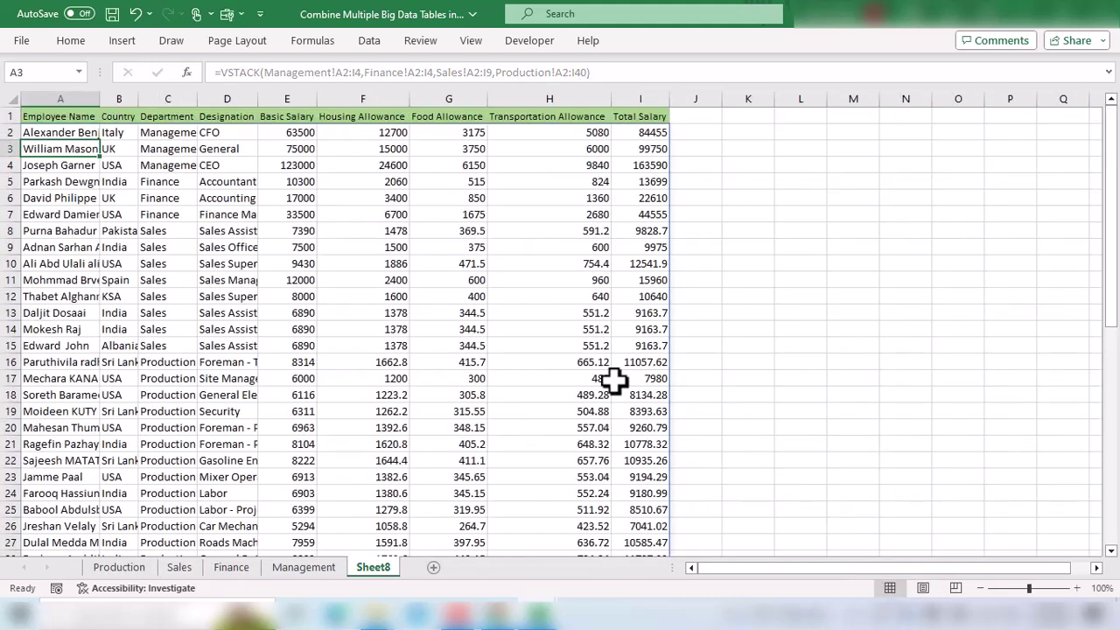
click(12, 98)
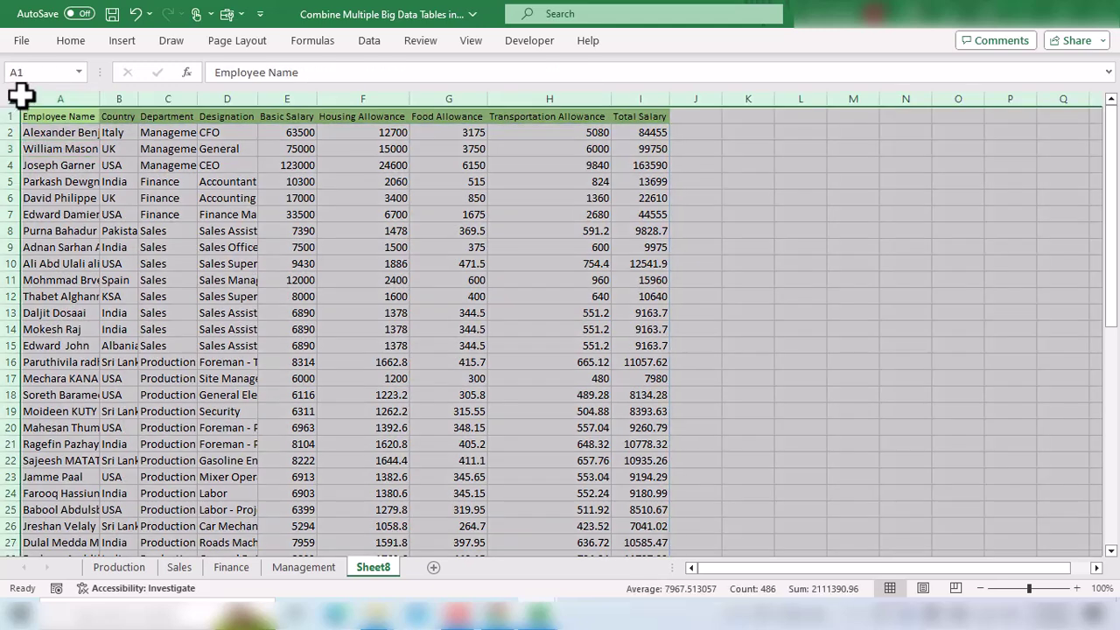
double_click(99, 98)
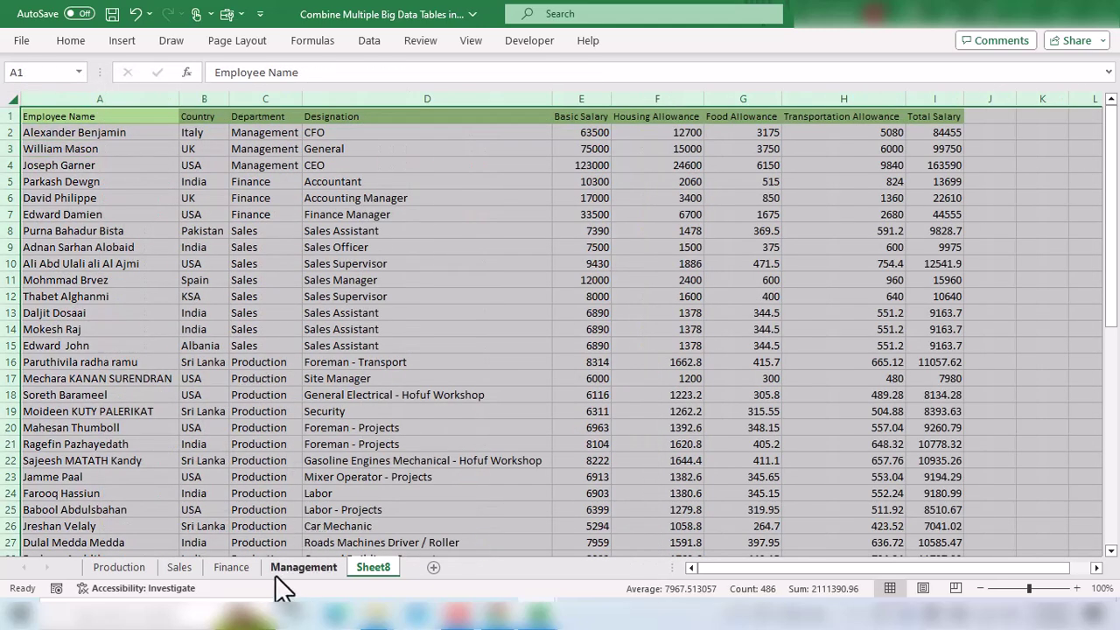
Examine the stacked Management, Finance, Sales and Production rows of the combined table on Sheet8
click(379, 411)
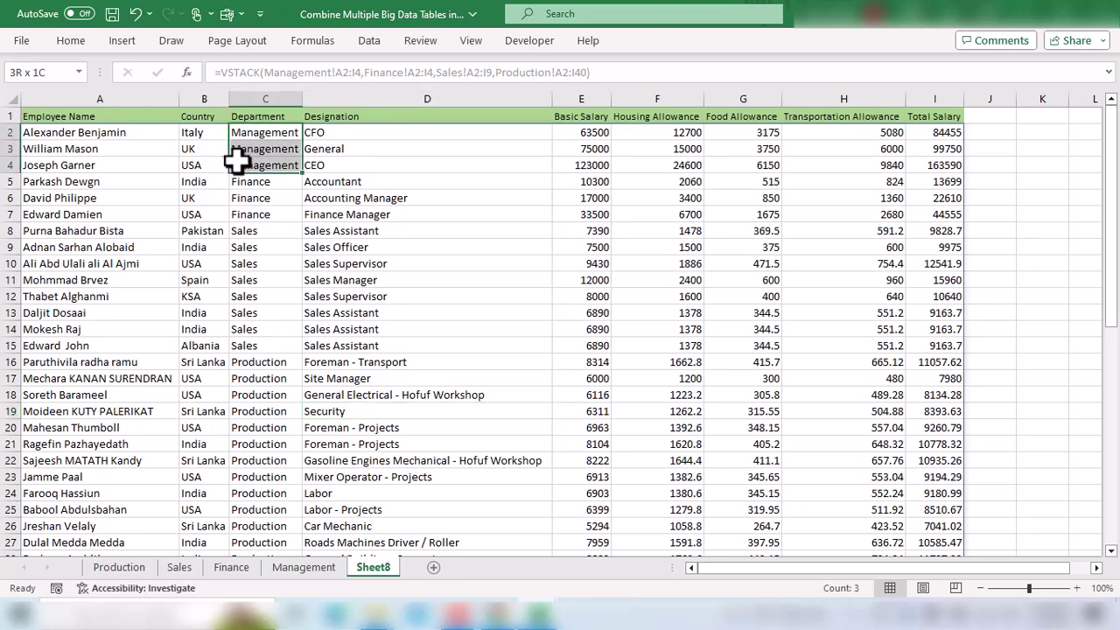
click(7, 132)
drag(7, 133, 11, 166)
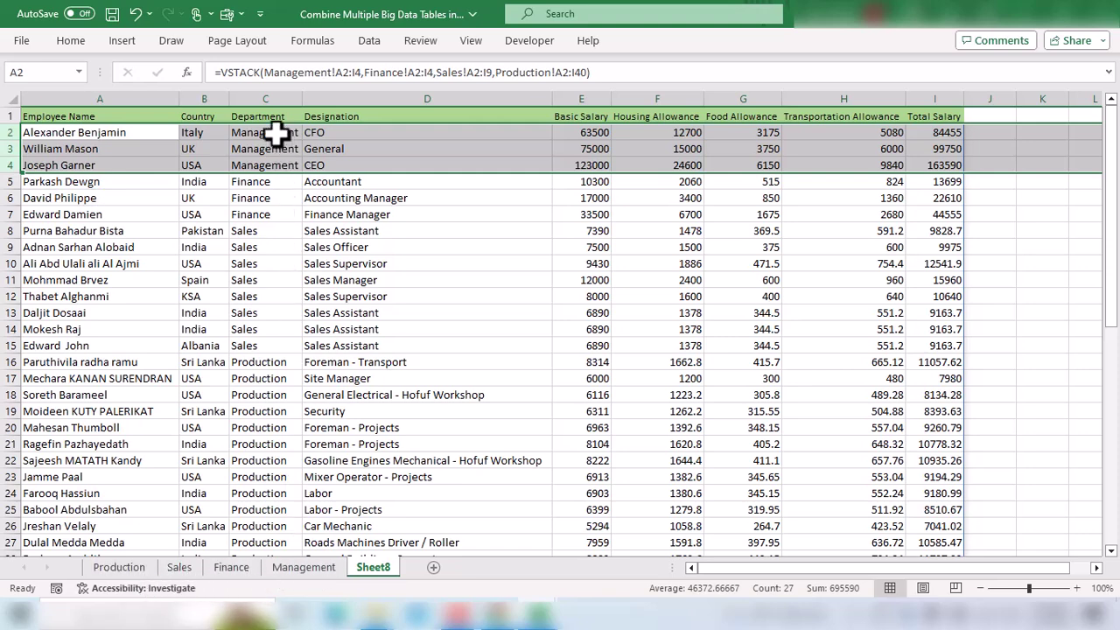
click(7, 132)
drag(5, 132, 7, 215)
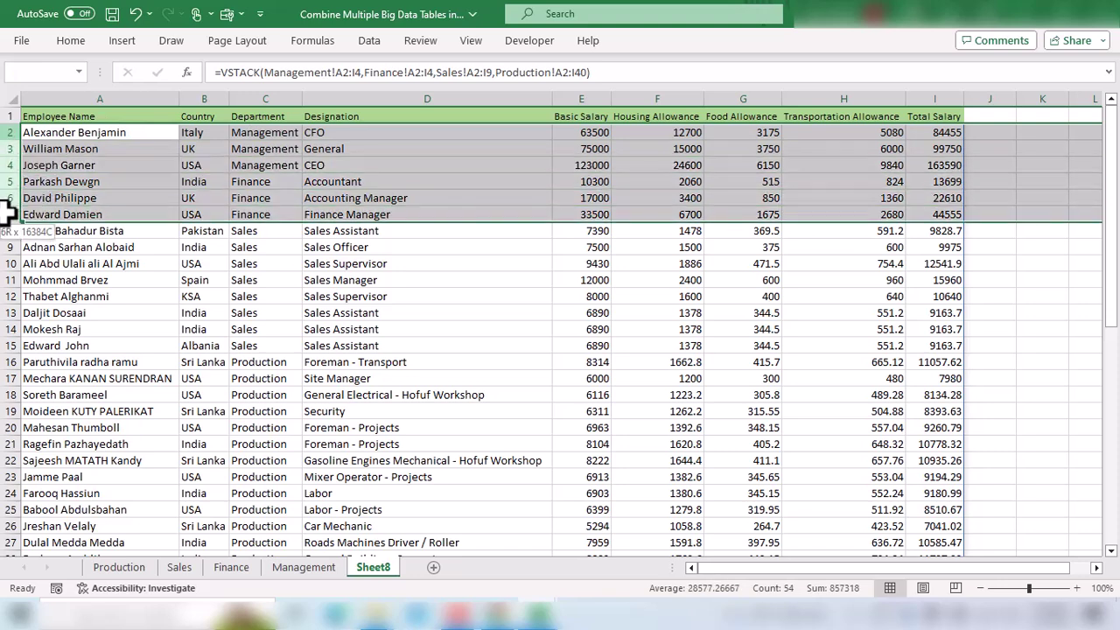
drag(261, 236, 259, 331)
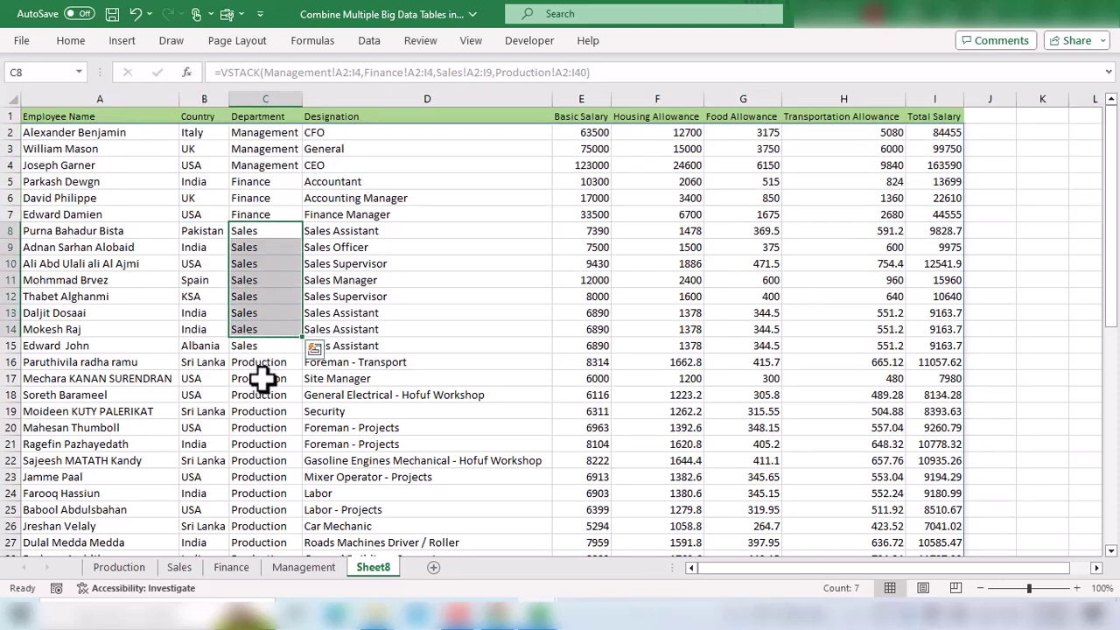
drag(273, 369, 395, 455)
click(396, 456)
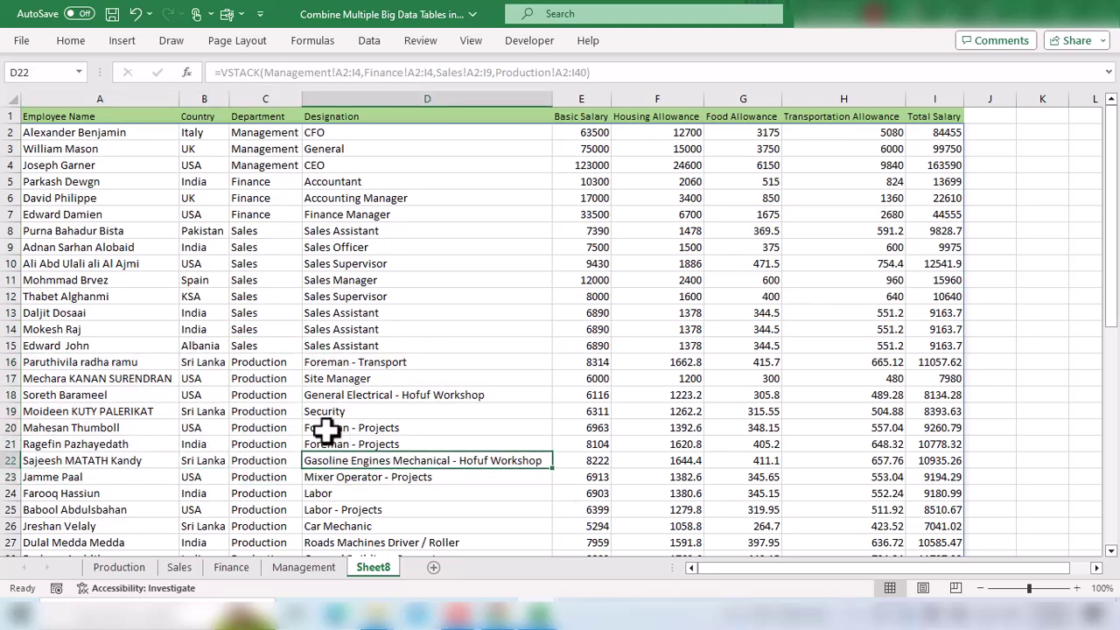
drag(91, 132, 225, 345)
click(233, 312)
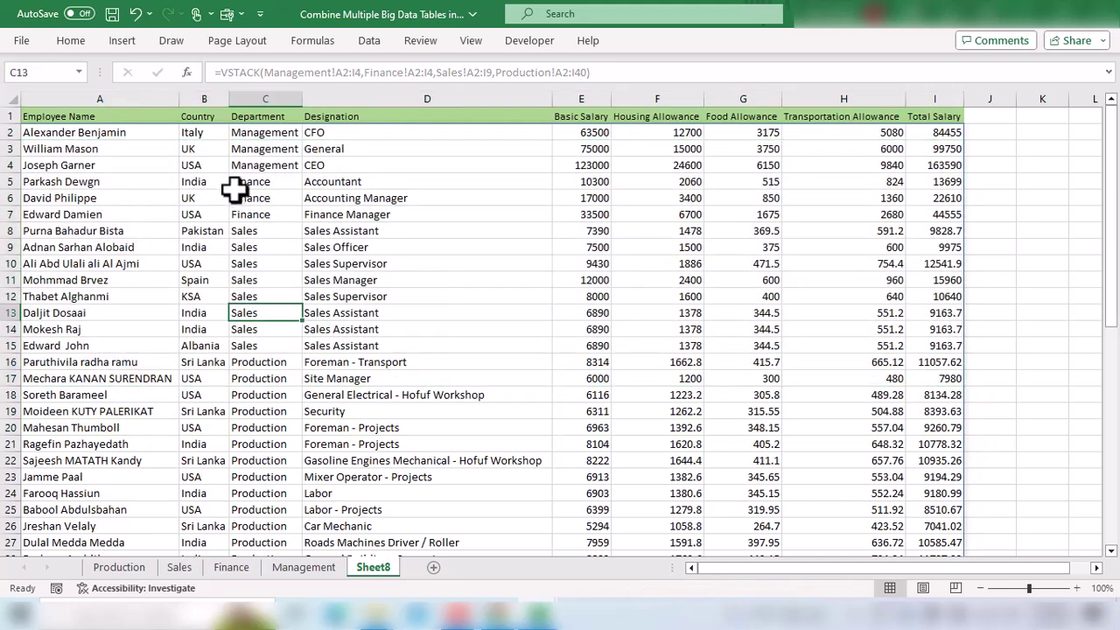
Review the source tables on the Management, Finance, Sales and Production sheets against the combined table on Sheet8
click(298, 565)
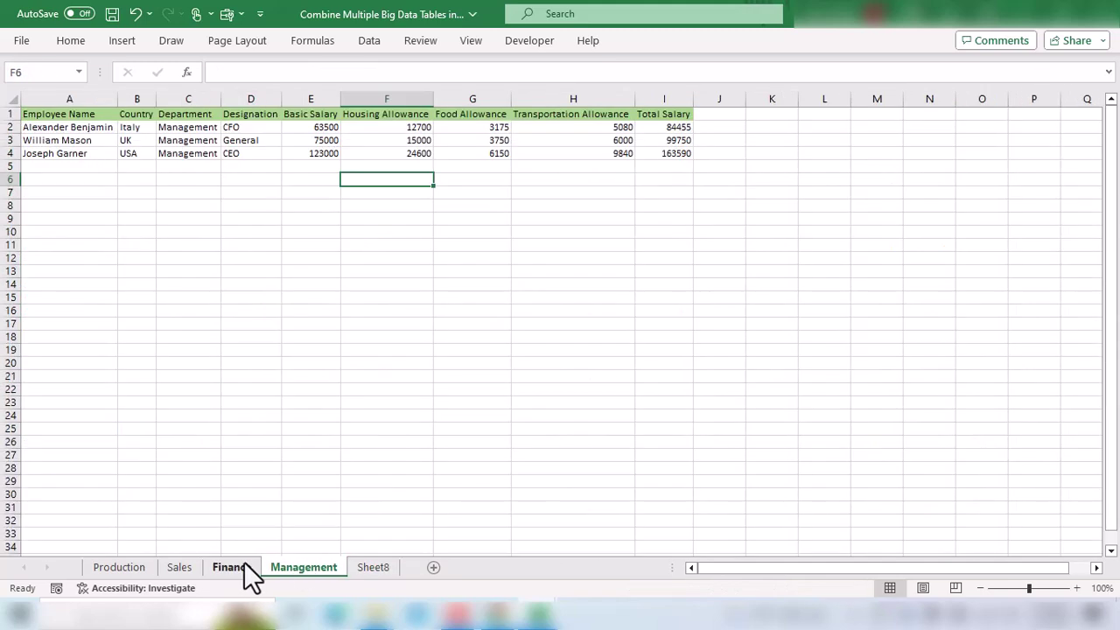
click(241, 565)
click(180, 567)
click(107, 566)
click(302, 565)
click(135, 567)
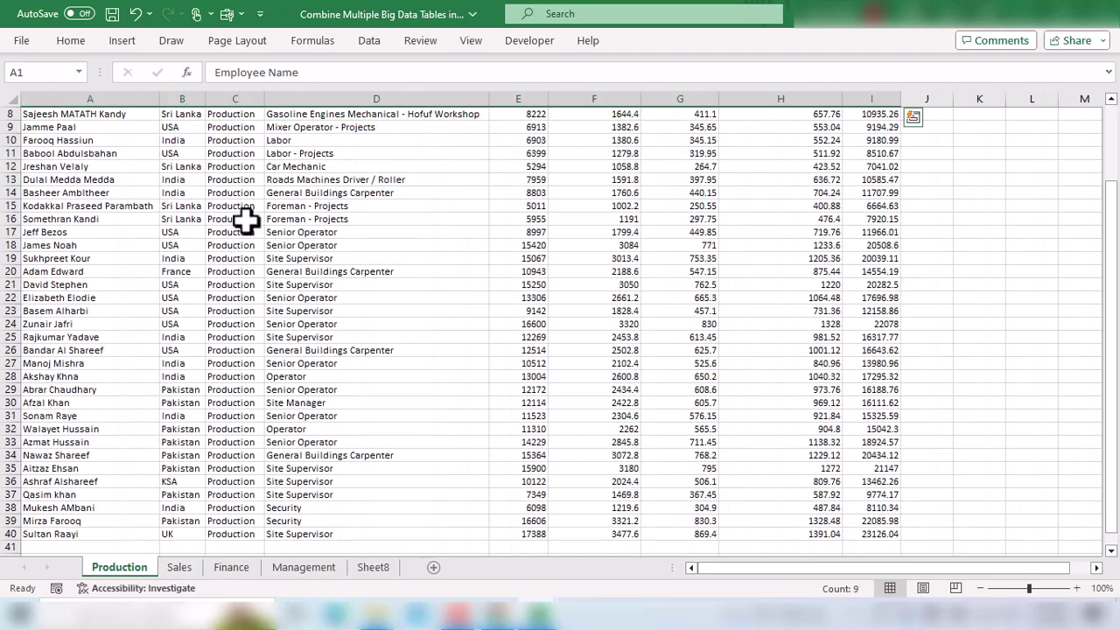
drag(235, 219, 234, 310)
scroll(150, 263, up, 3)
click(221, 195)
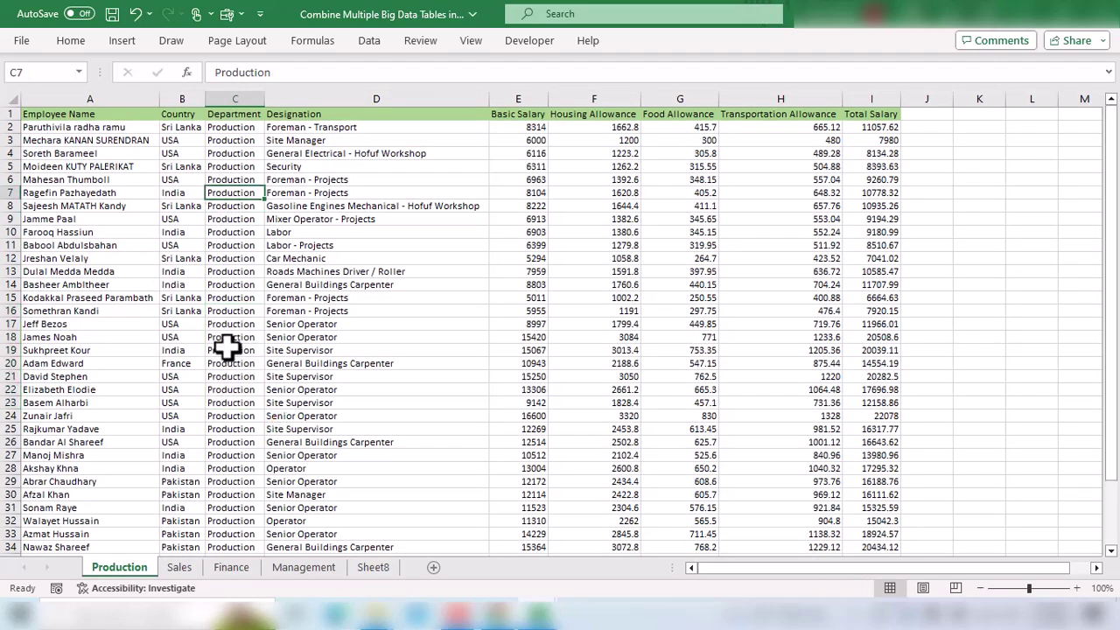
click(376, 568)
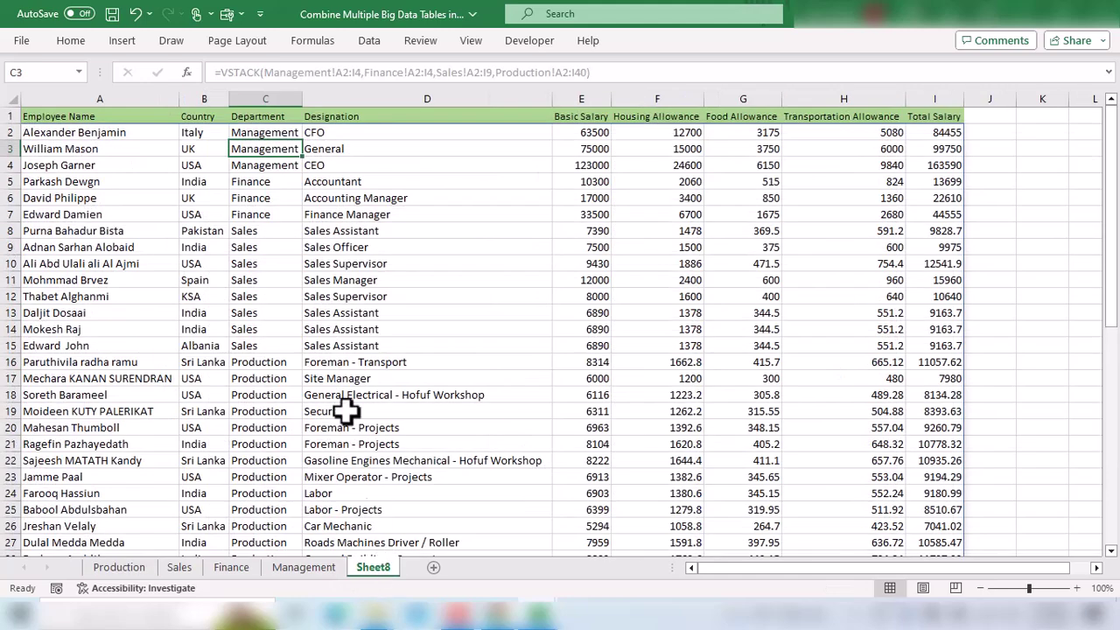
drag(121, 138, 846, 245)
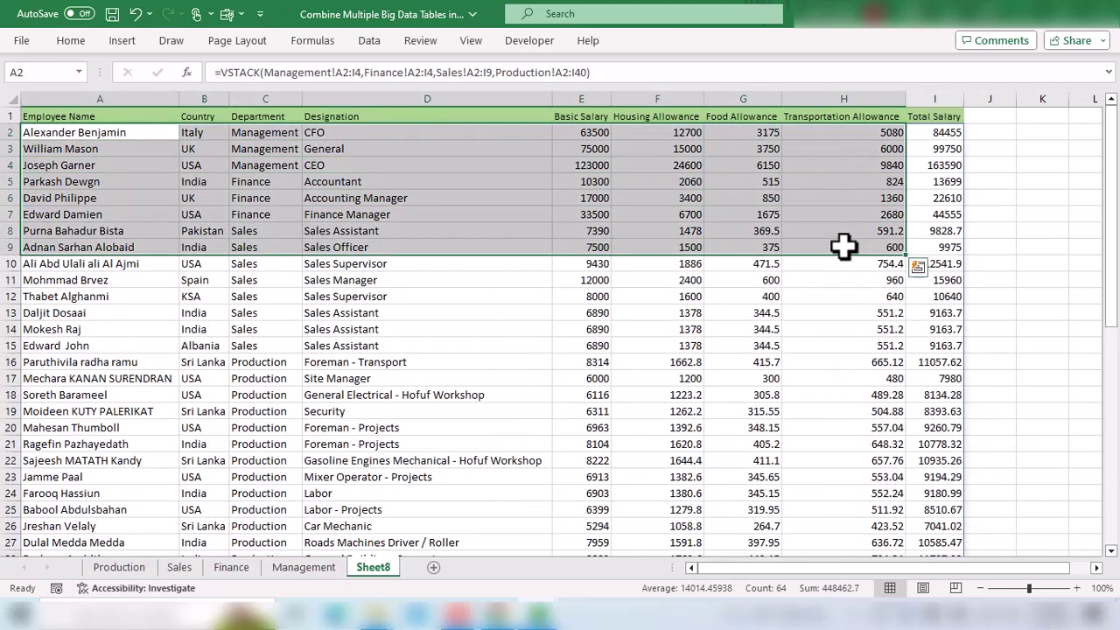
drag(744, 198, 841, 218)
click(840, 214)
Change the department in cell C2 of the Management sheet to HR and check cell C2 of Sheet8
drag(50, 133, 273, 134)
click(265, 132)
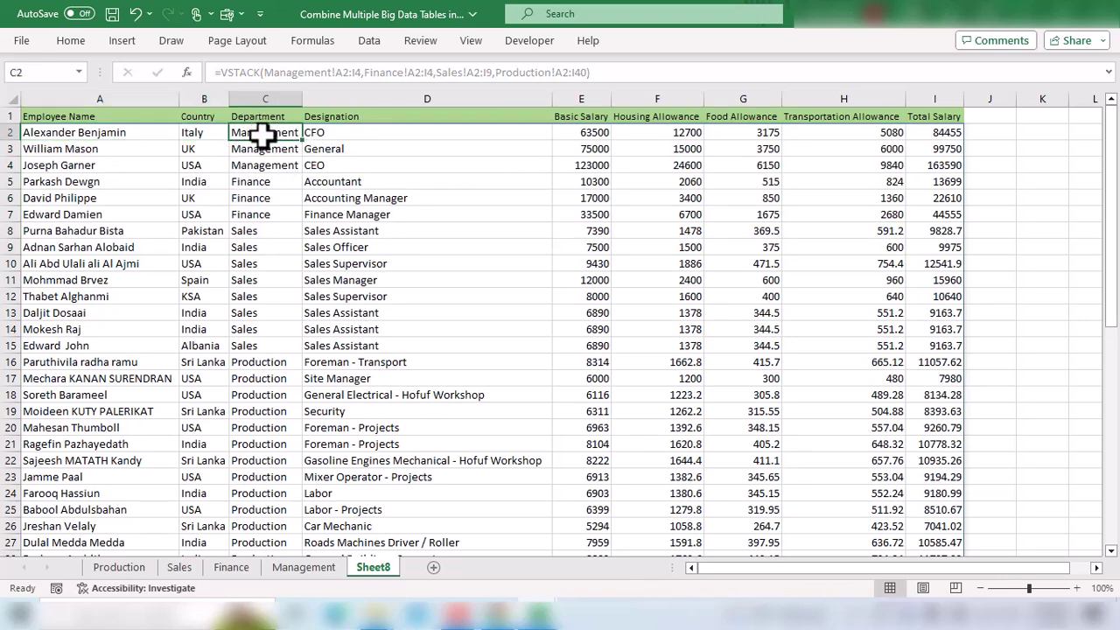
click(304, 567)
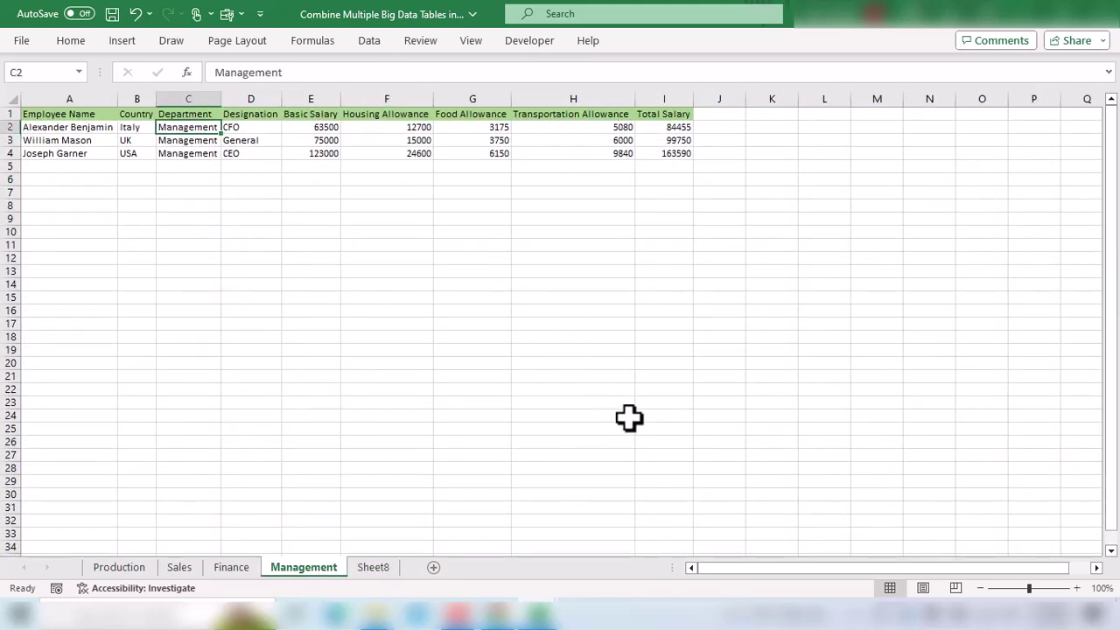
text(HR)
key(Return)
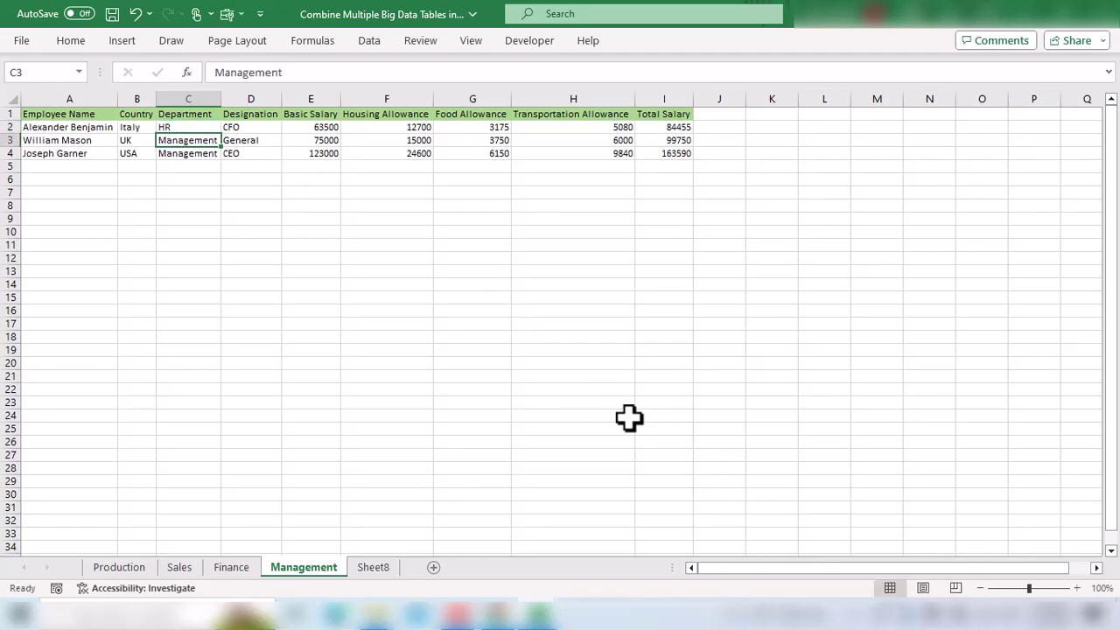
click(383, 569)
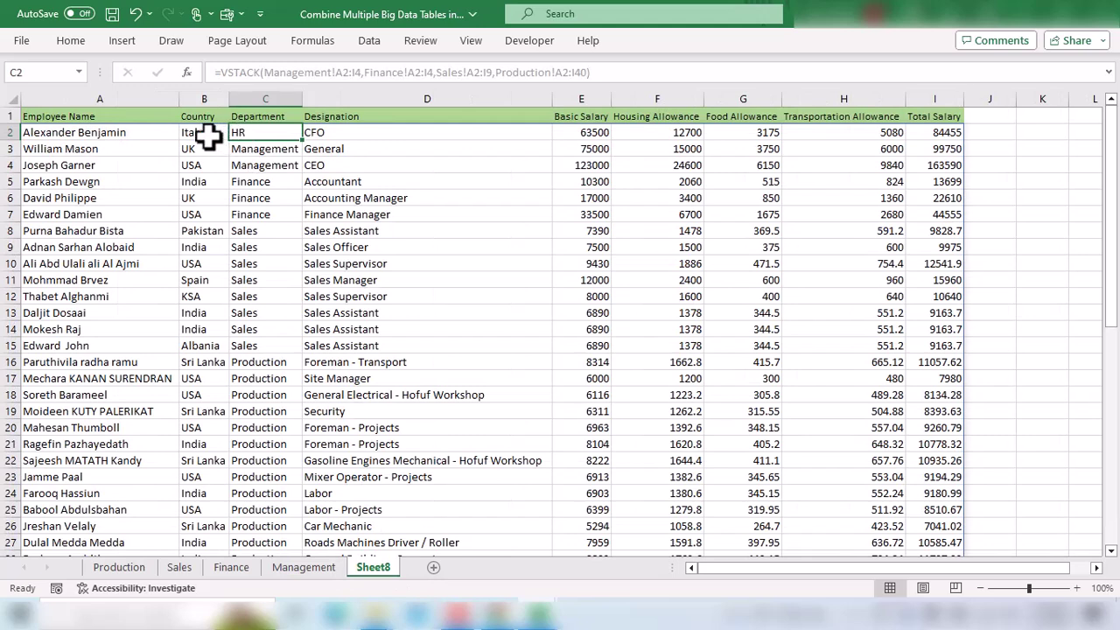
drag(191, 133, 272, 132)
click(272, 132)
Undo the department change on the Management sheet and check the first data row of Sheet8
click(307, 567)
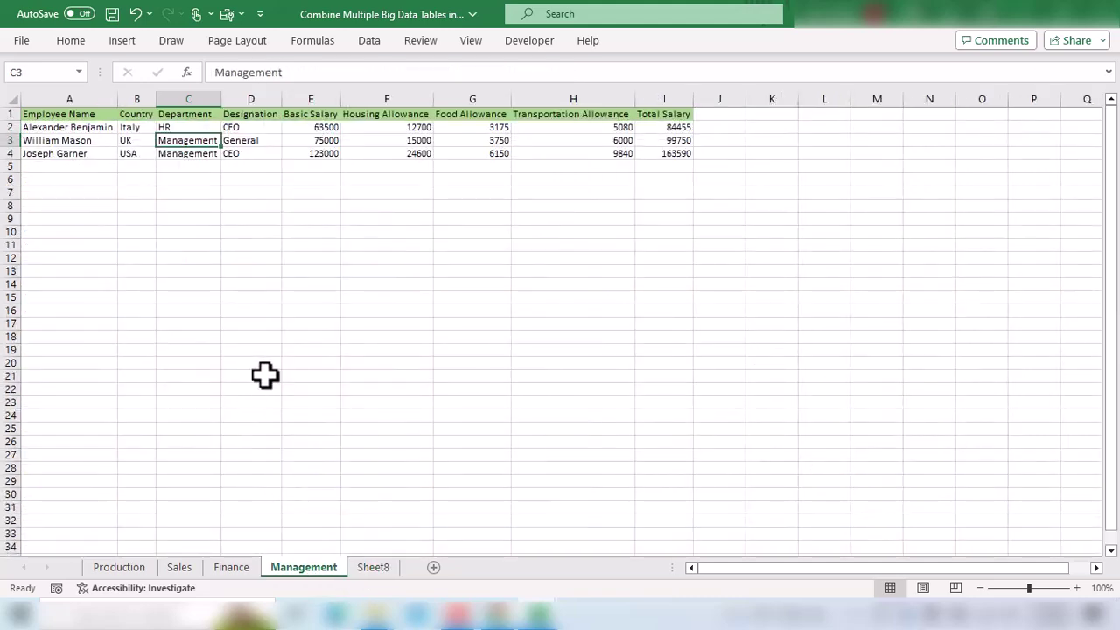
key(ctrl+z)
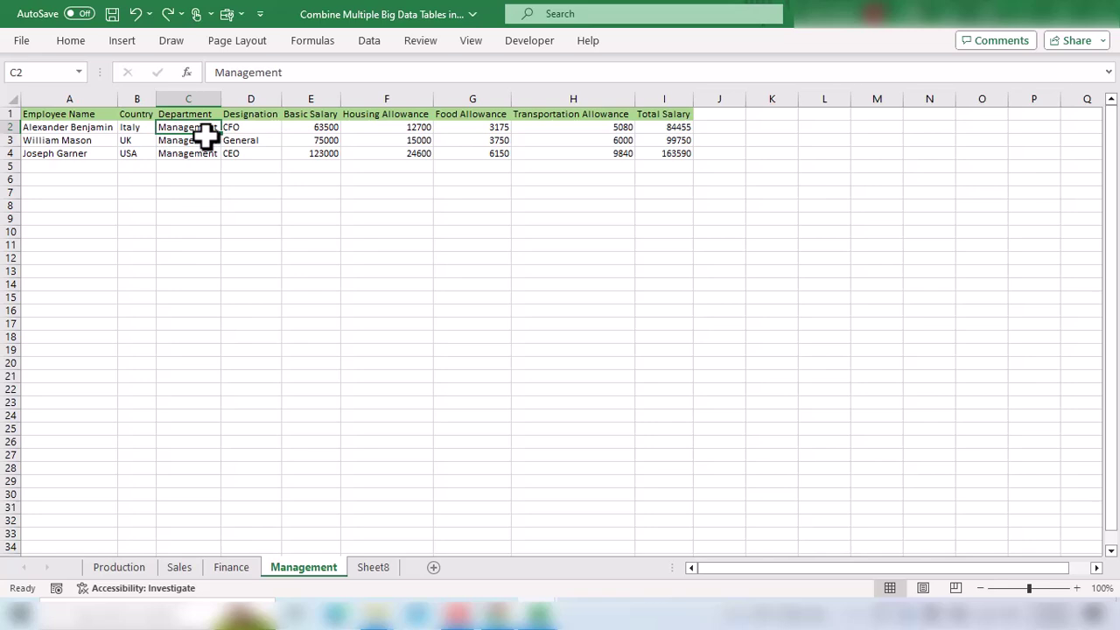
click(364, 567)
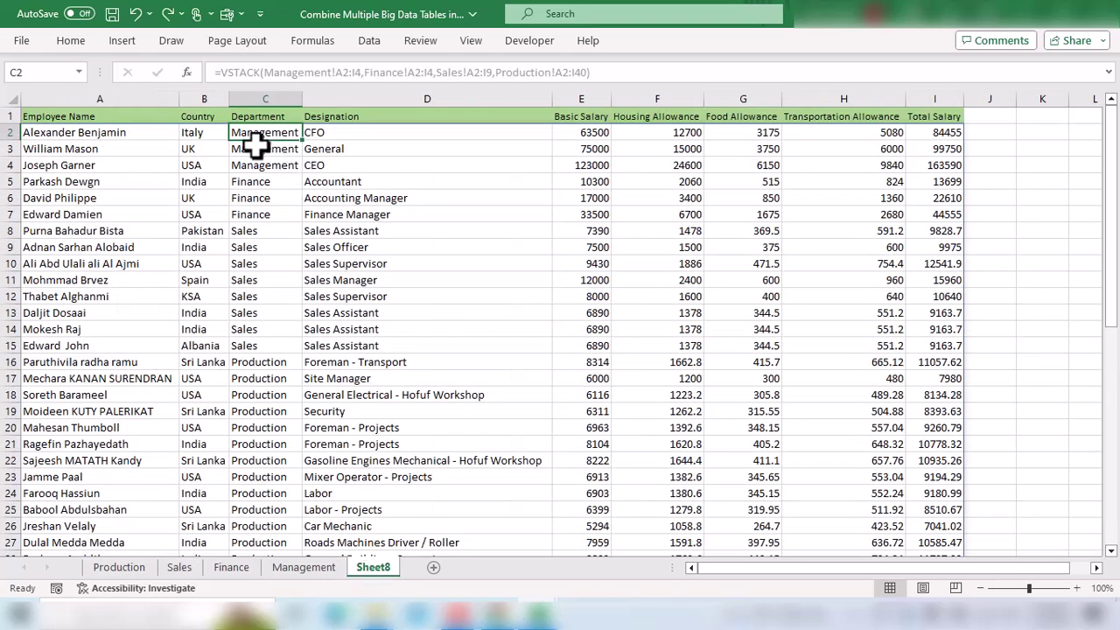
click(10, 132)
click(204, 313)
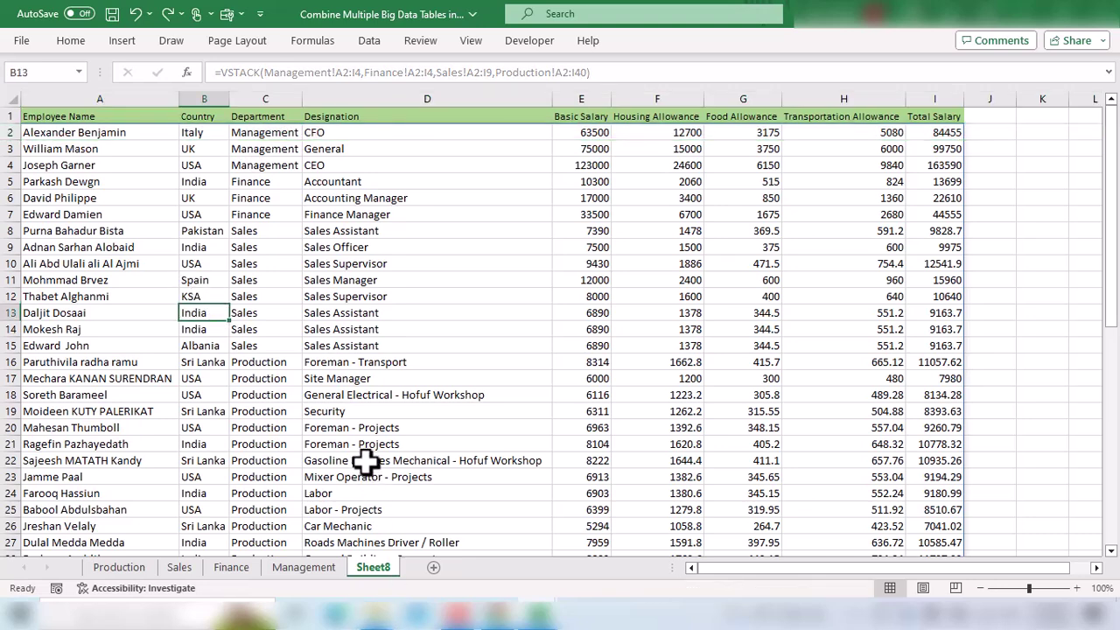
key(Up)
key(Up)
key(Up)
key(Up)
key(Up)
key(Right)
key(Right)
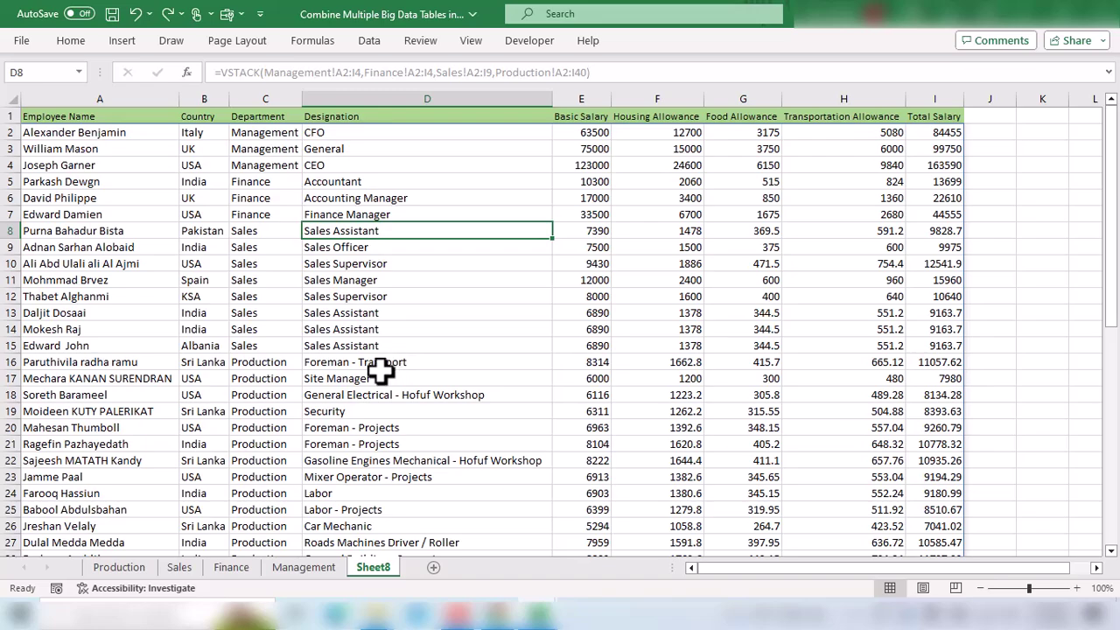
click(284, 565)
click(237, 567)
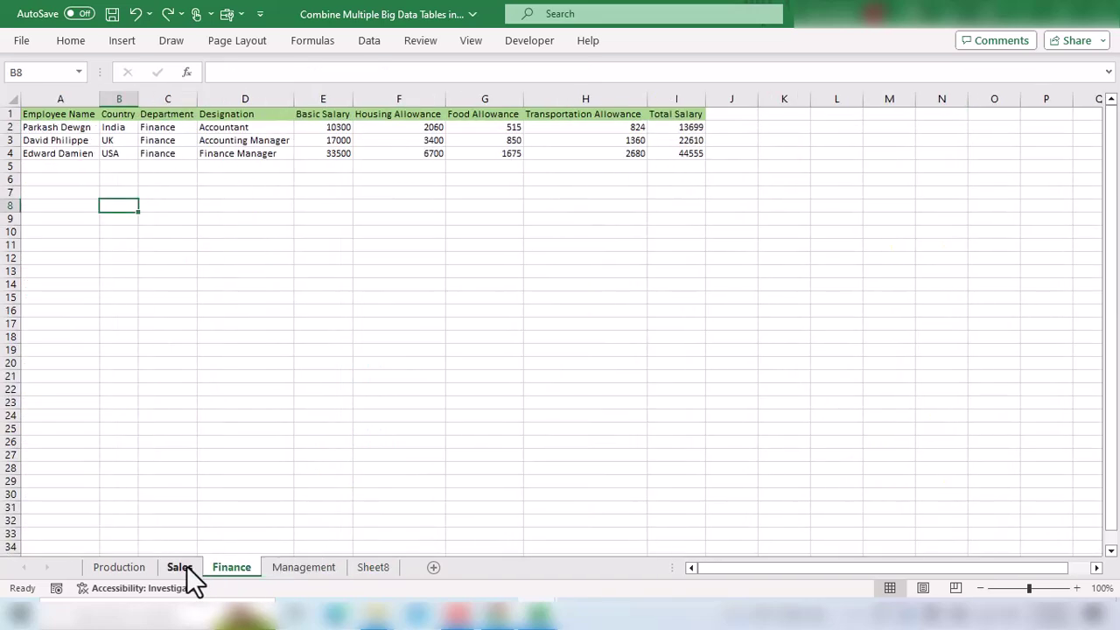
click(181, 567)
click(120, 567)
click(372, 569)
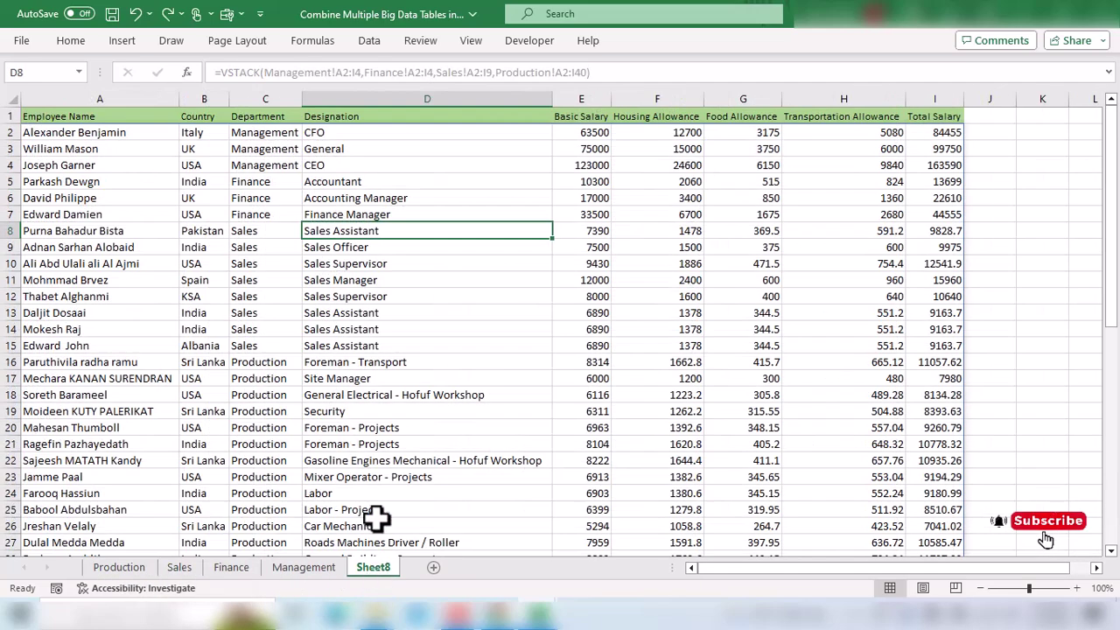
key(Up)
key(Up)
key(Up)
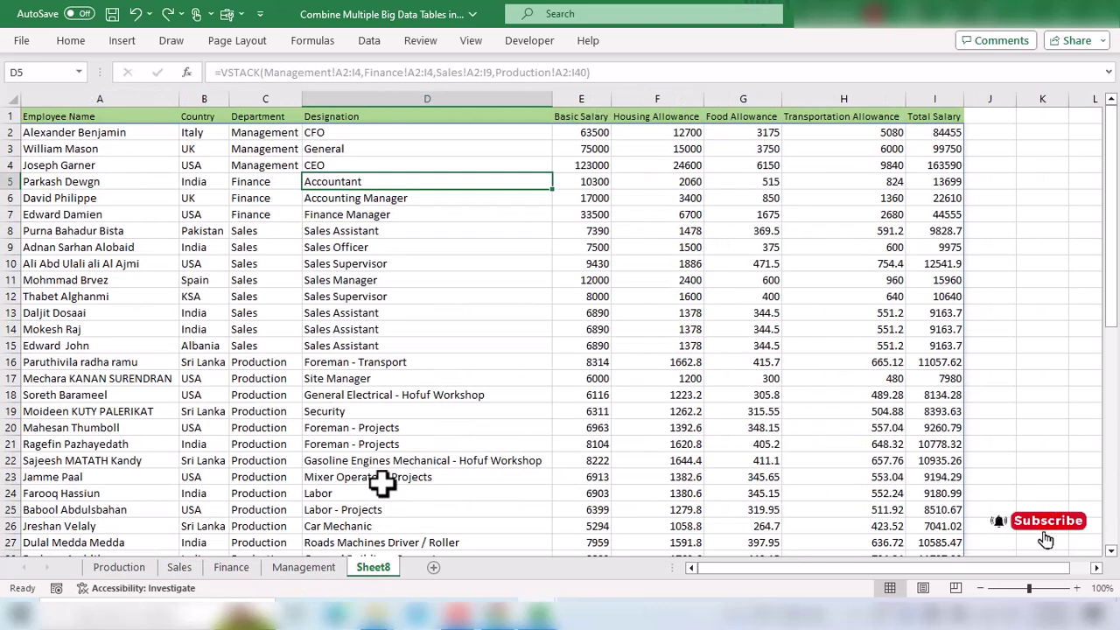